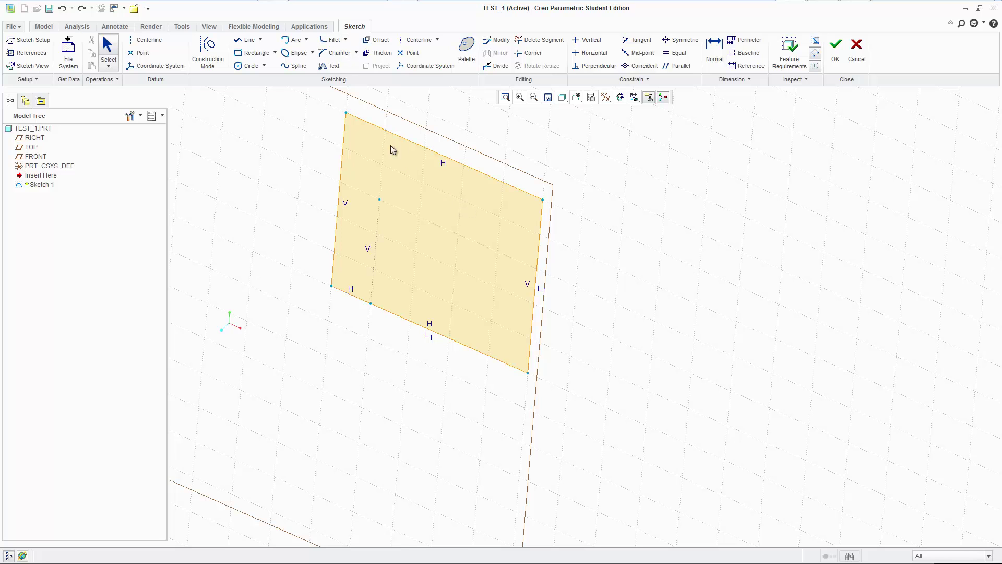
# Reorient to Sketch View and zoom in until the rectangle fills the view flat-on
pyautogui.click(621, 98)
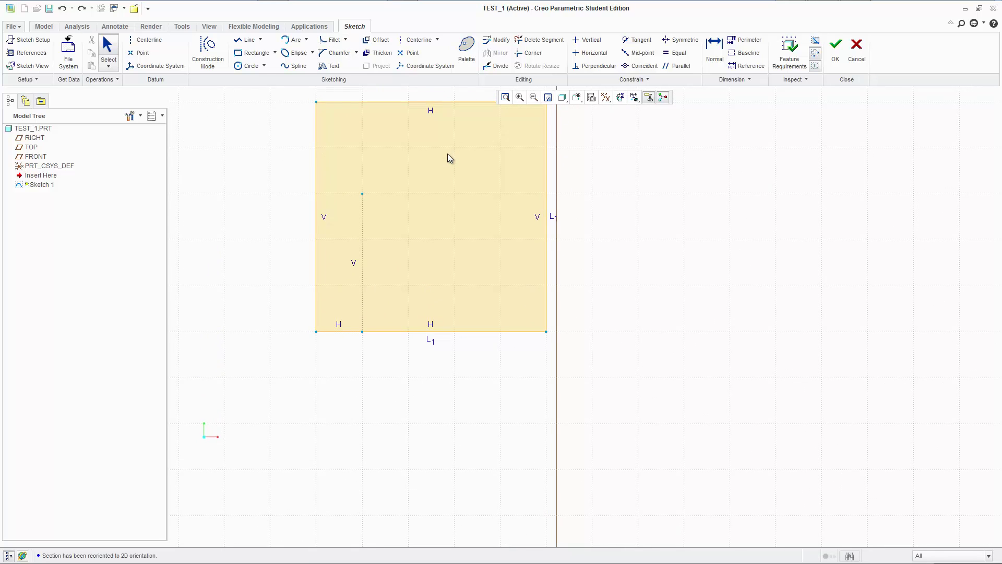
pyautogui.keyDown('shift'); pyautogui.moveTo(450, 158); pyautogui.dragTo(490, 232, button='middle'); pyautogui.keyUp('shift')
pyautogui.scroll(3, 490, 233)
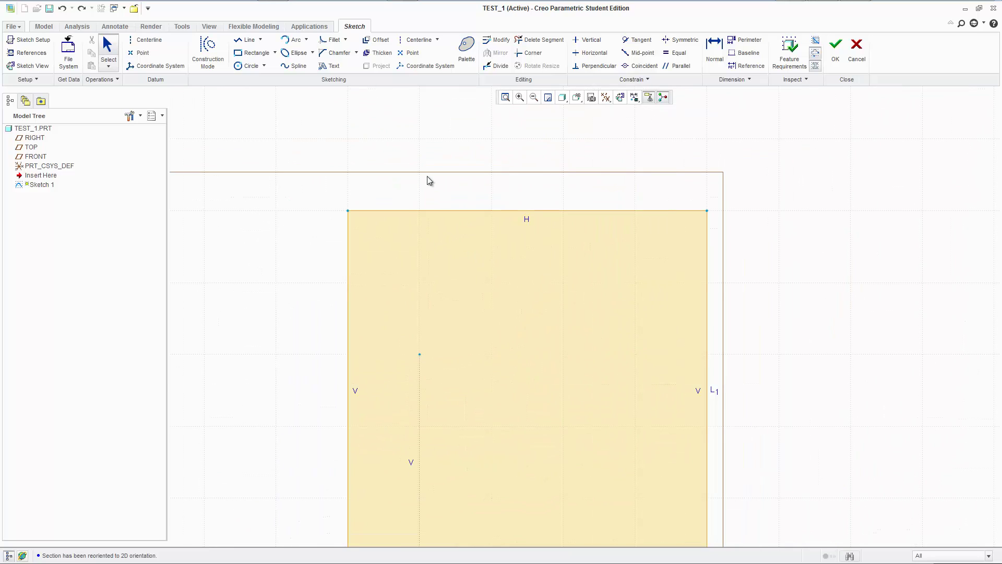
# Fillet the top-left corner between the rectangle's left and top edges
pyautogui.click(332, 41)
pyautogui.scroll(3, 349, 228)
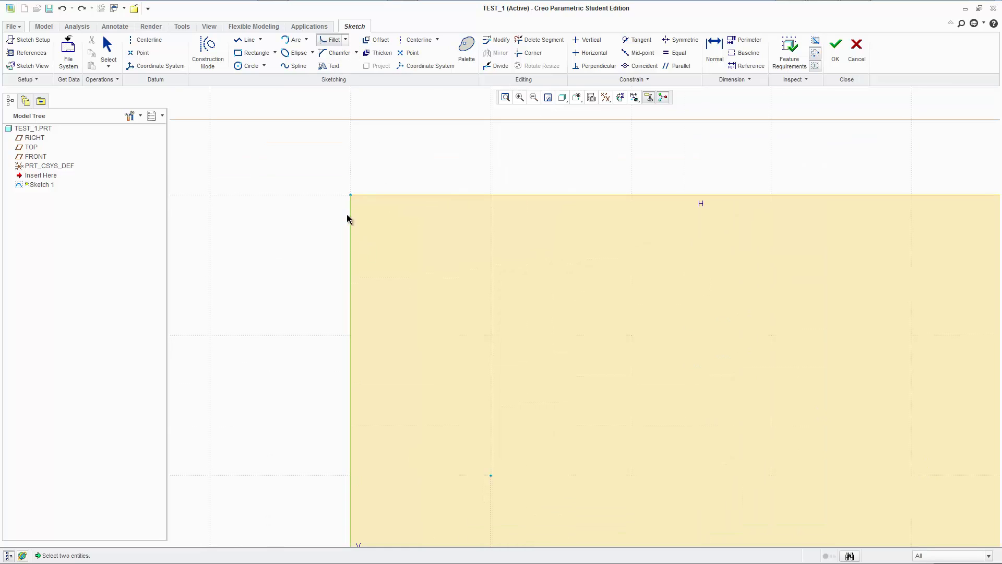
pyautogui.click(349, 218)
pyautogui.click(374, 196)
pyautogui.scroll(-3, 369, 209)
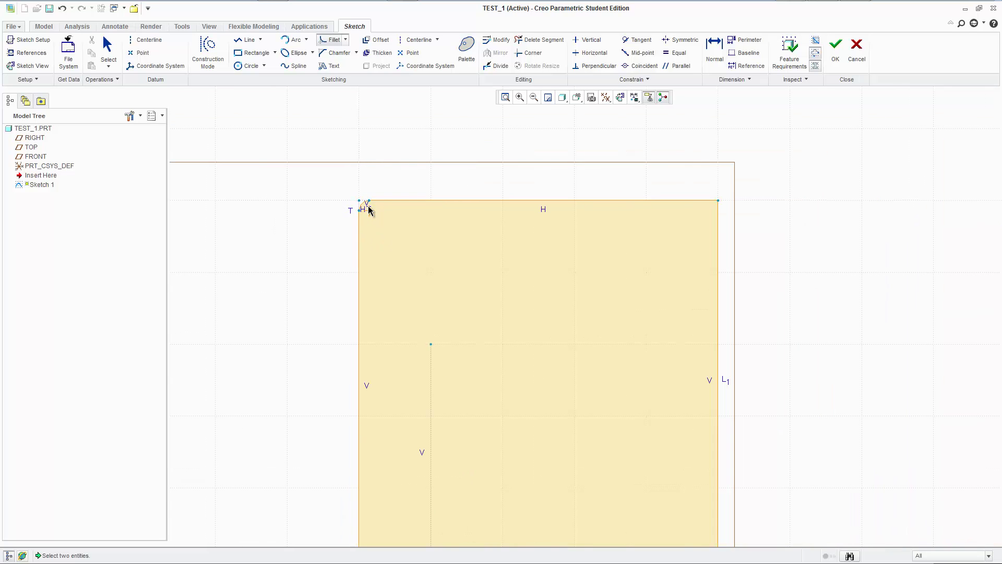
pyautogui.scroll(4, 369, 209)
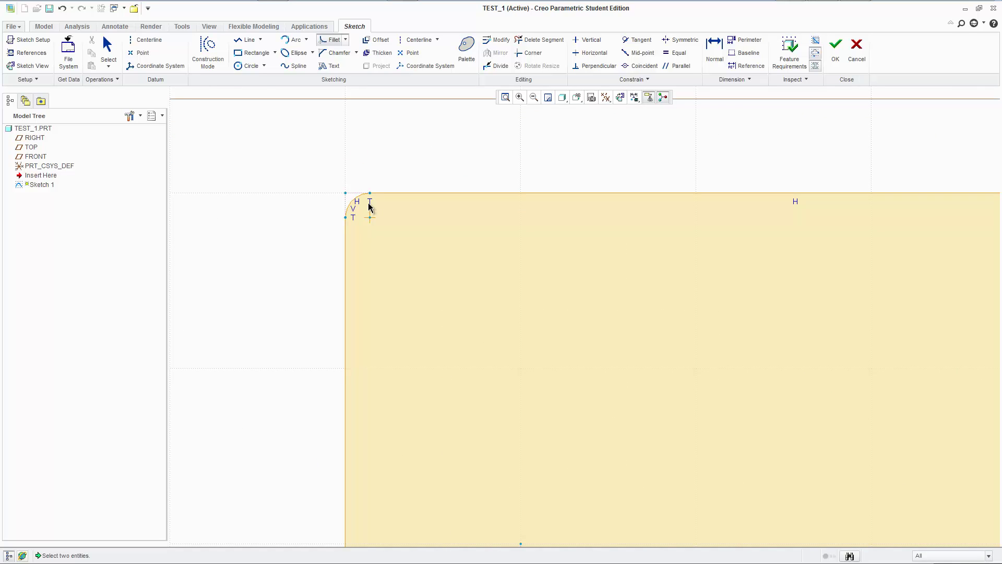
pyautogui.scroll(-3, 312, 171)
pyautogui.scroll(3, 314, 173)
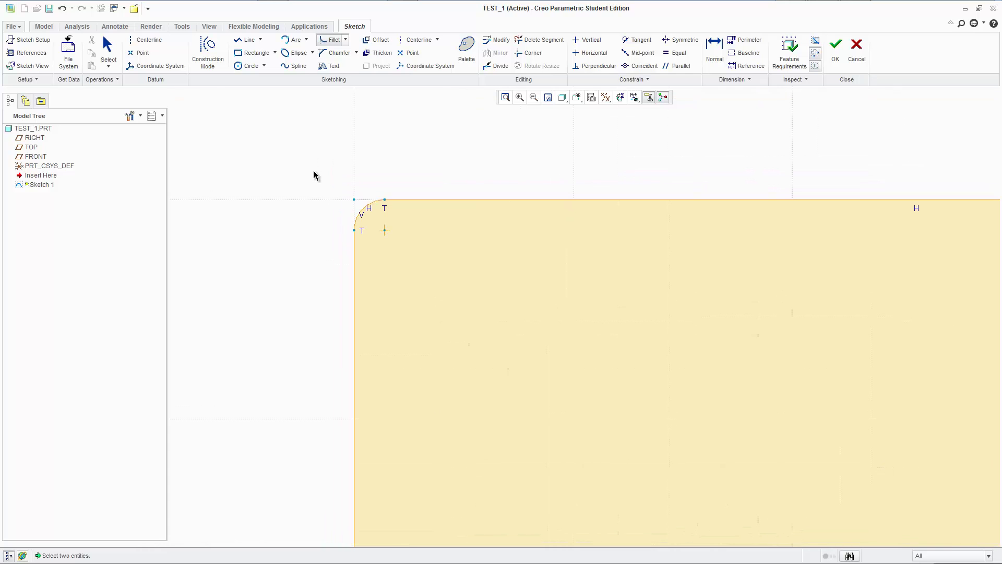
pyautogui.scroll(1, 347, 244)
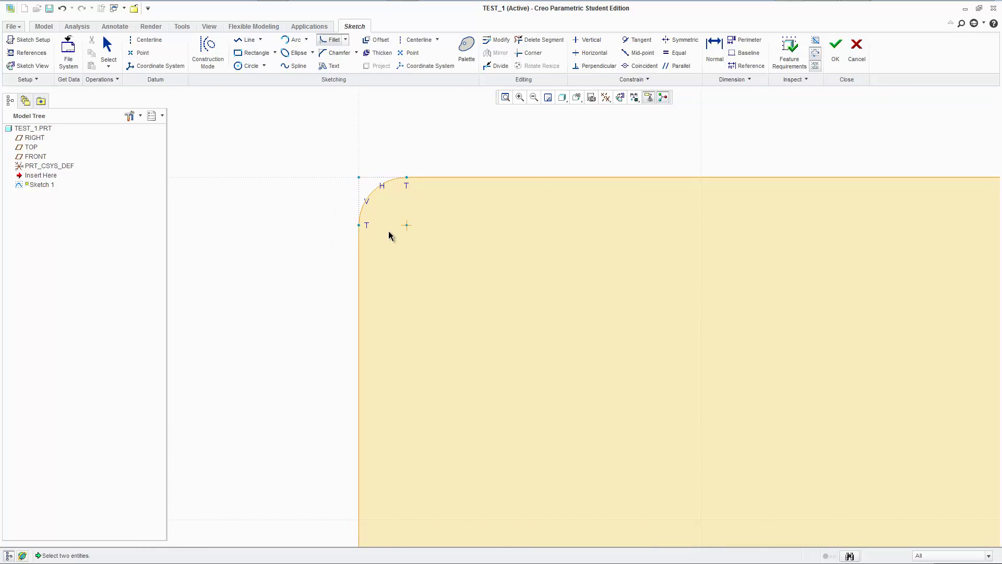
pyautogui.scroll(-3, 393, 230)
pyautogui.scroll(-3, 421, 242)
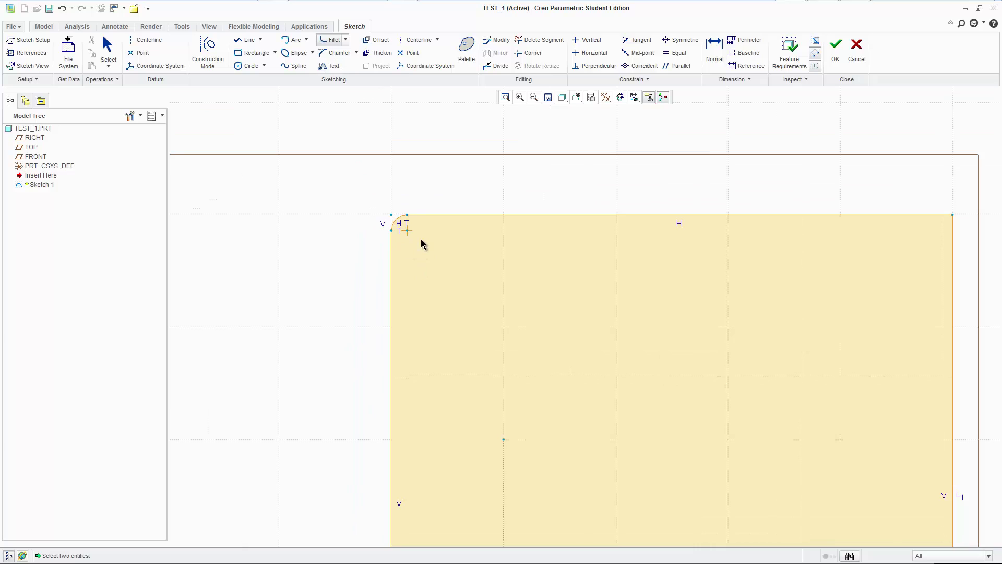
pyautogui.scroll(4, 417, 235)
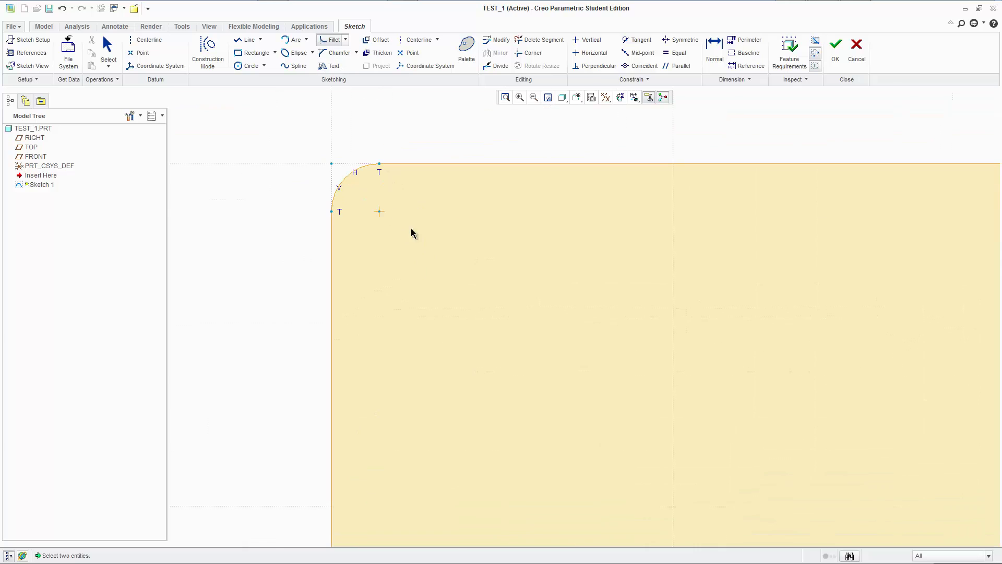
# Undo the stray tiny fillet between the corner arc and top line, then retry the fillet
pyautogui.click(370, 168)
pyautogui.click(400, 164)
pyautogui.hotkey('ctrl', 'z')
pyautogui.click(521, 297)
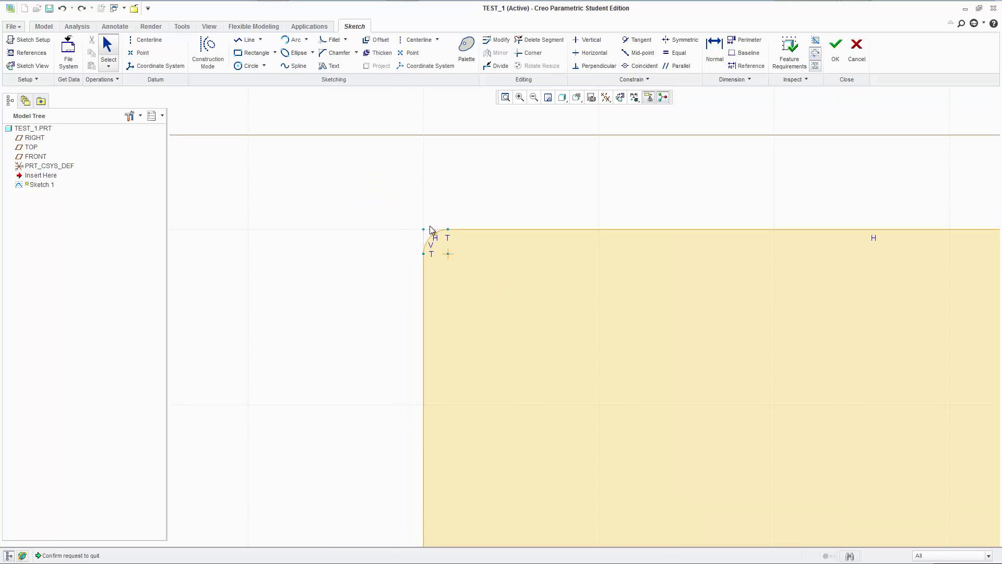
pyautogui.scroll(5, 430, 229)
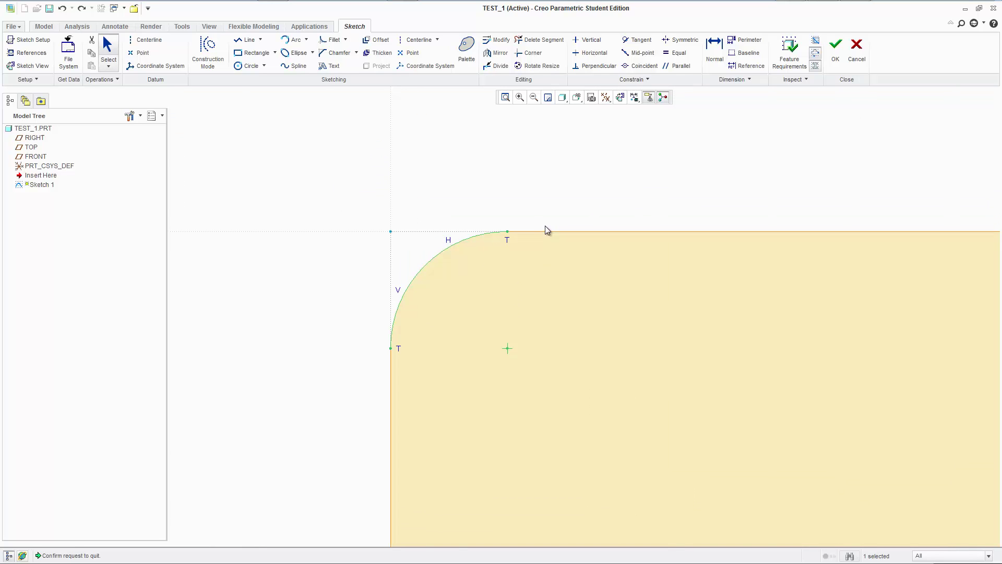
pyautogui.click(334, 39)
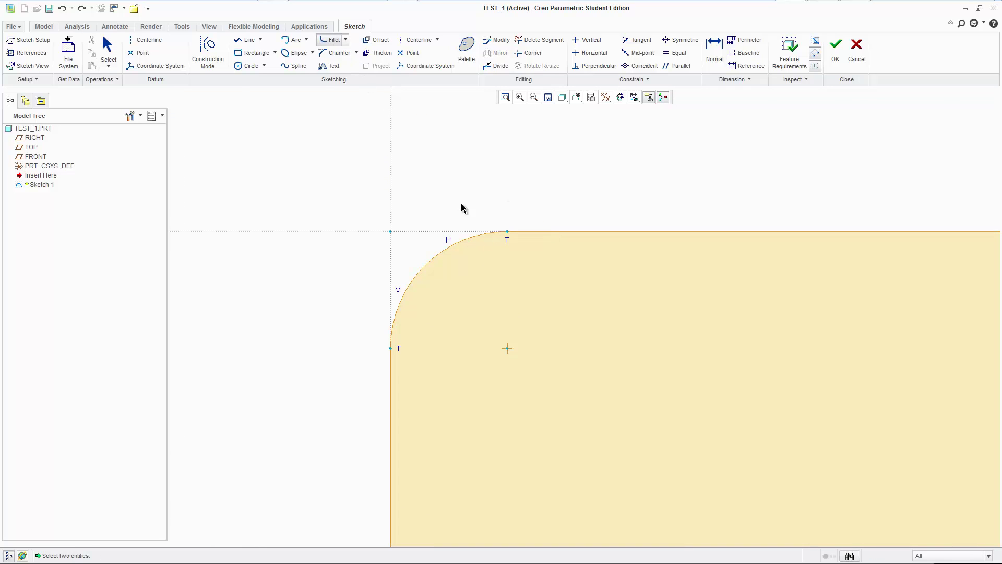
pyautogui.click(458, 246)
pyautogui.click(538, 232)
# End filleting, keep the sketch open, and turn on sketch dimension display
pyautogui.middleClick(483, 248)
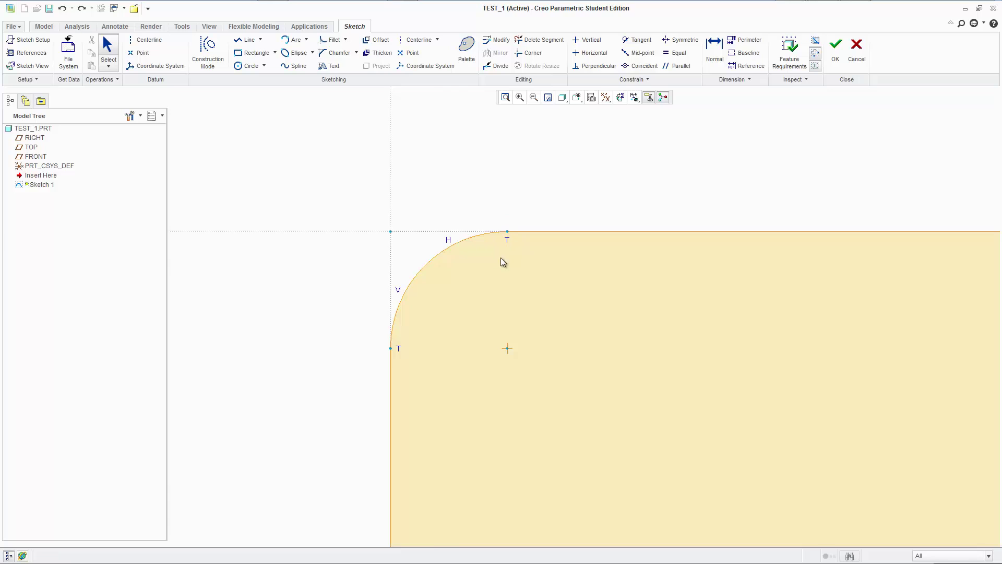
pyautogui.scroll(-6, 502, 262)
pyautogui.scroll(-5, 512, 267)
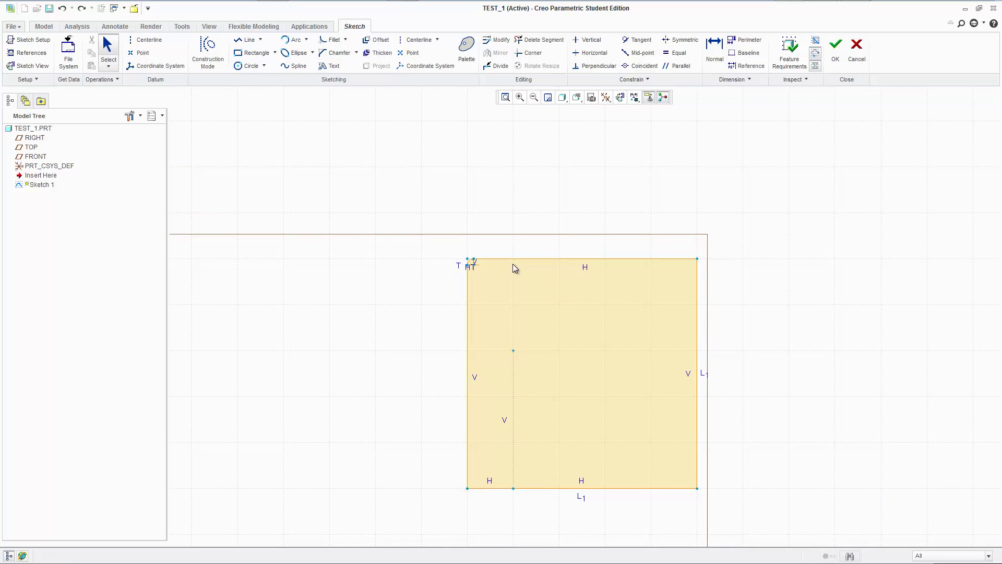
pyautogui.scroll(5, 446, 266)
pyautogui.scroll(2, 515, 242)
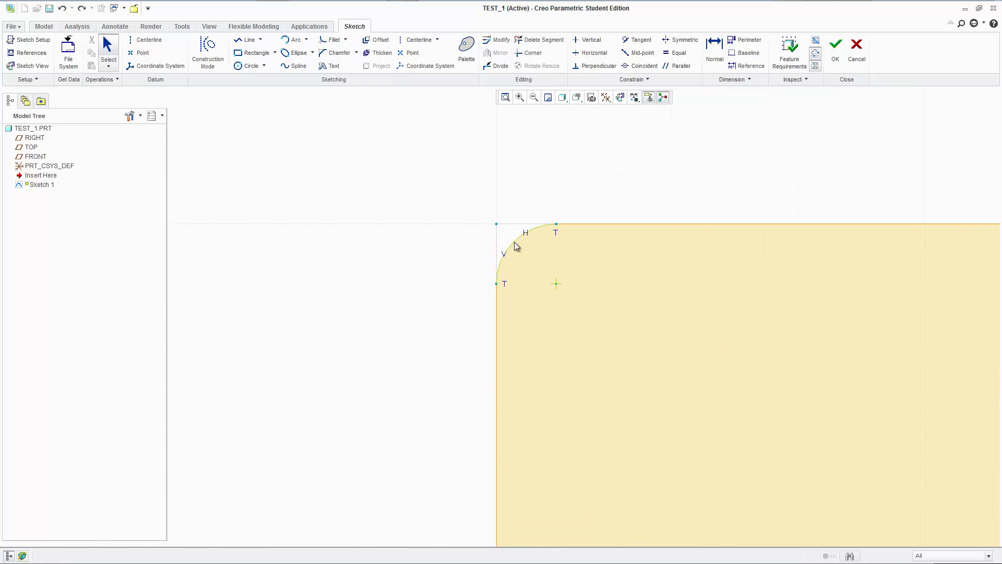
pyautogui.middleClick(515, 241)
pyautogui.click(520, 298)
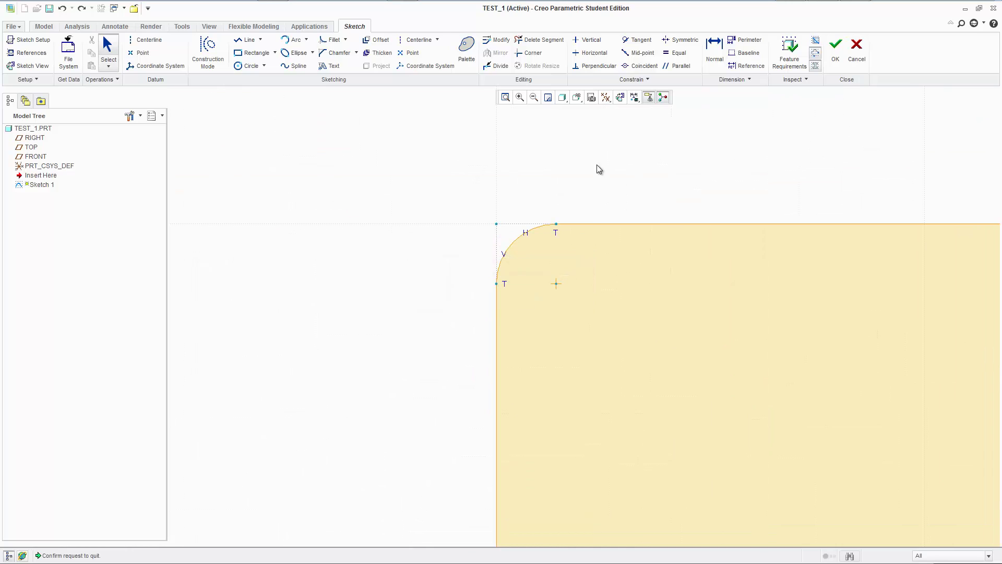
pyautogui.click(635, 97)
pyautogui.click(638, 116)
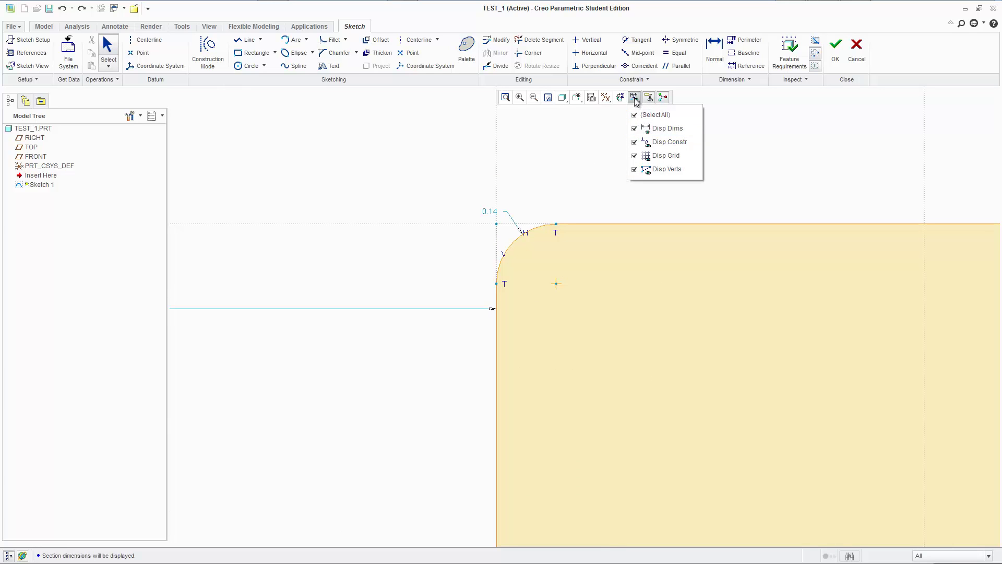
# Change the fillet radius from 0.14 to 0.5, then to 0.75
pyautogui.doubleClick(488, 212)
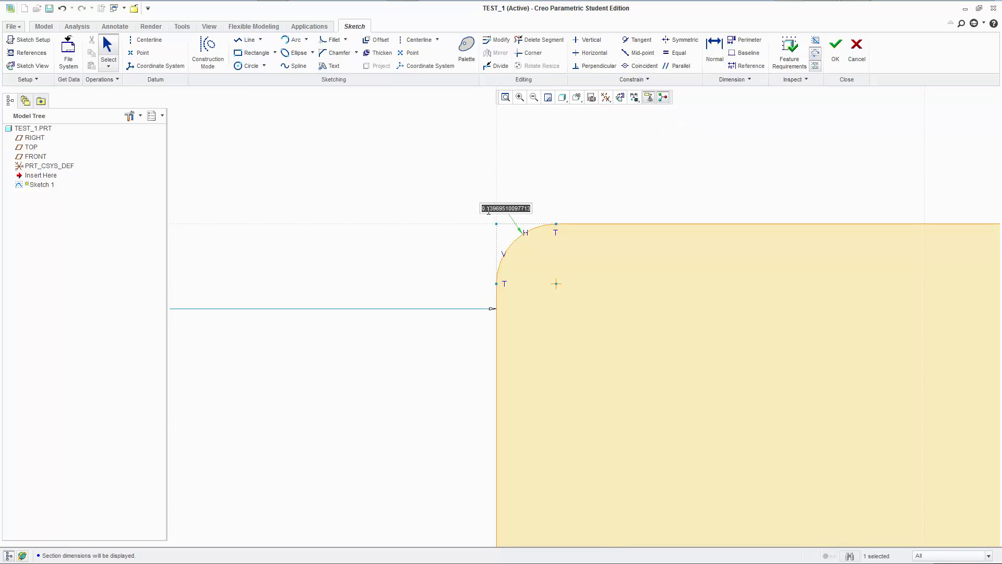
pyautogui.write('0.5')
pyautogui.press('Return')
pyautogui.scroll(-6, 644, 144)
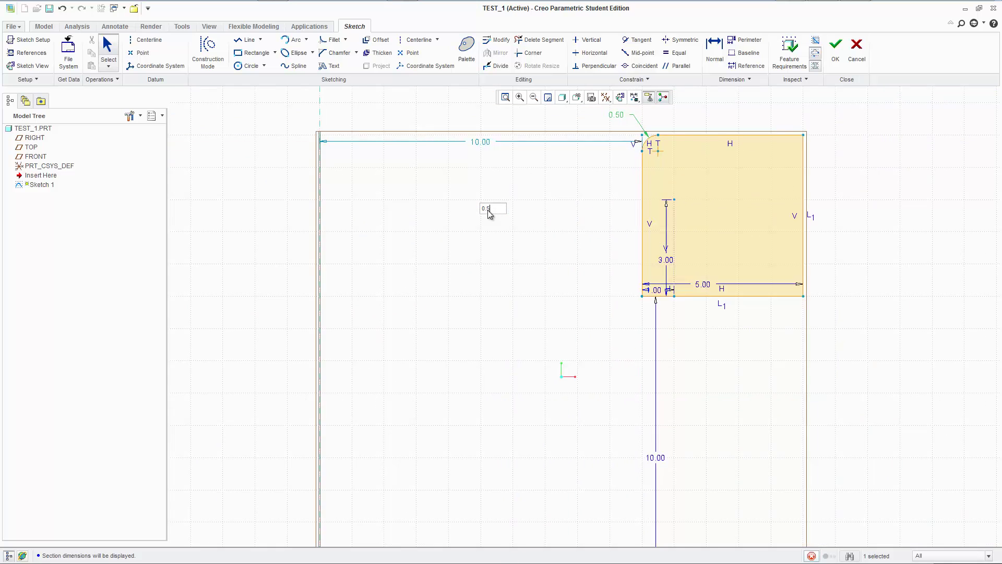
pyautogui.scroll(5, 715, 116)
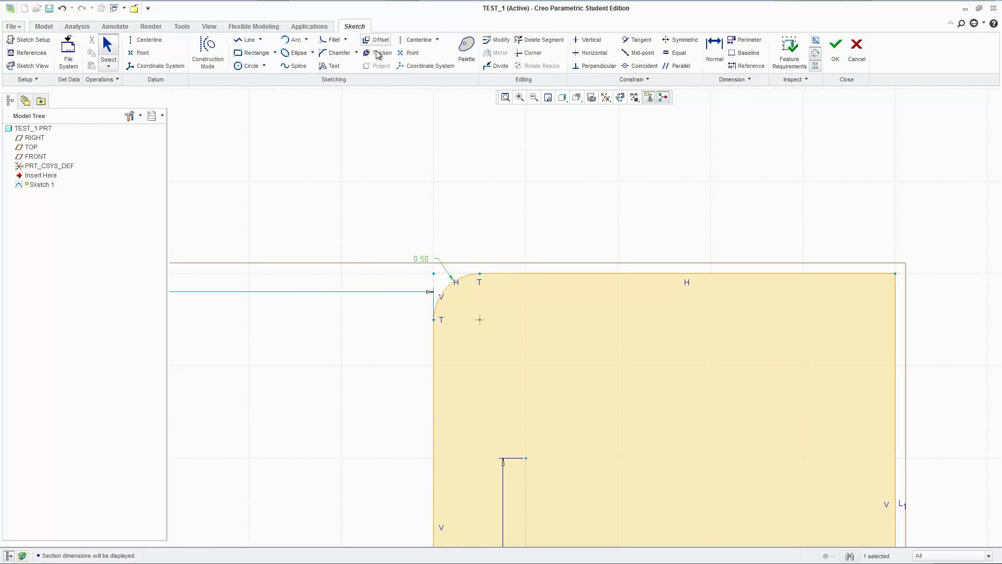
pyautogui.doubleClick(420, 258)
pyautogui.press('Return')
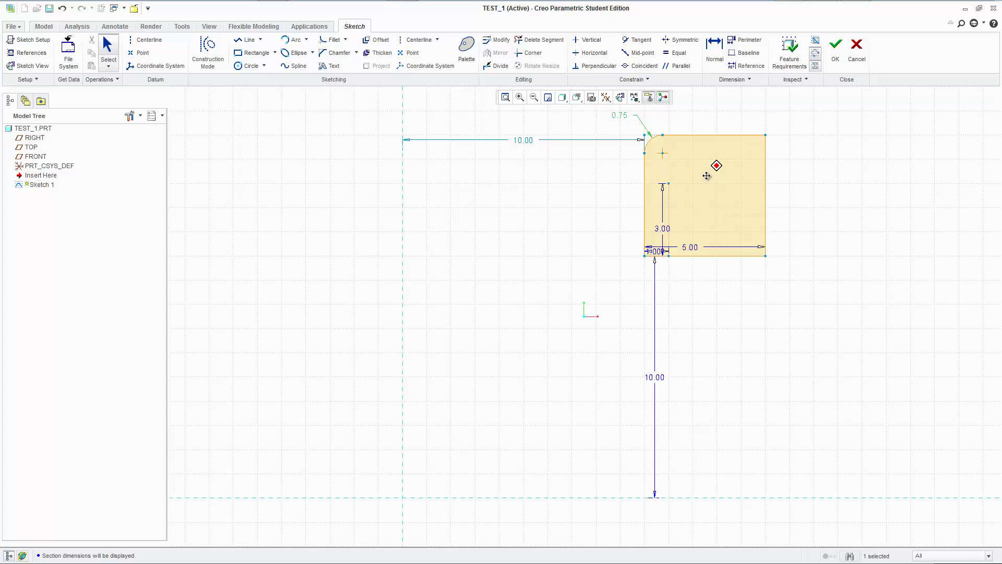
pyautogui.scroll(8, 595, 192)
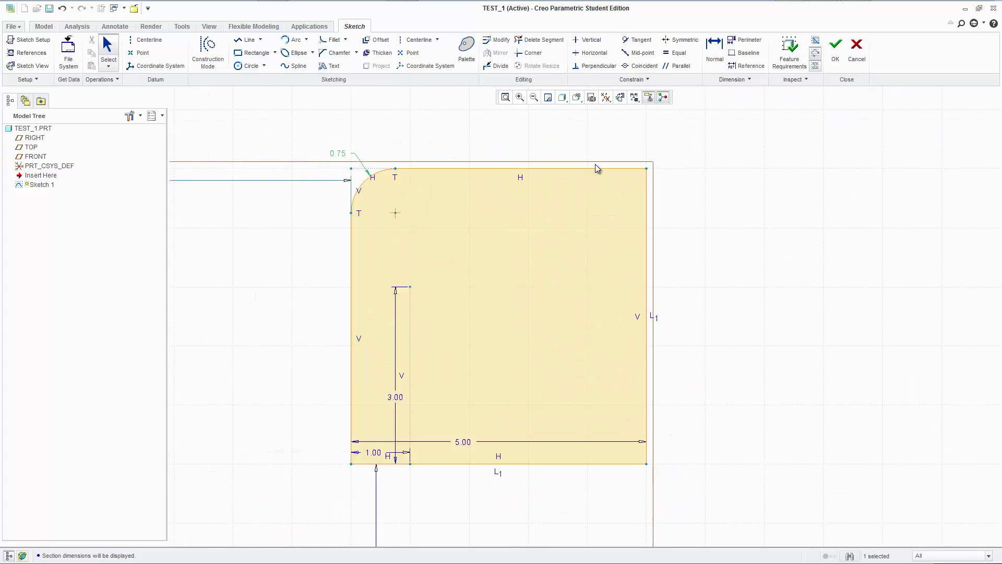
# Chamfer the top-right corner between the top and right edges, then recentre the whole sketch
pyautogui.click(335, 53)
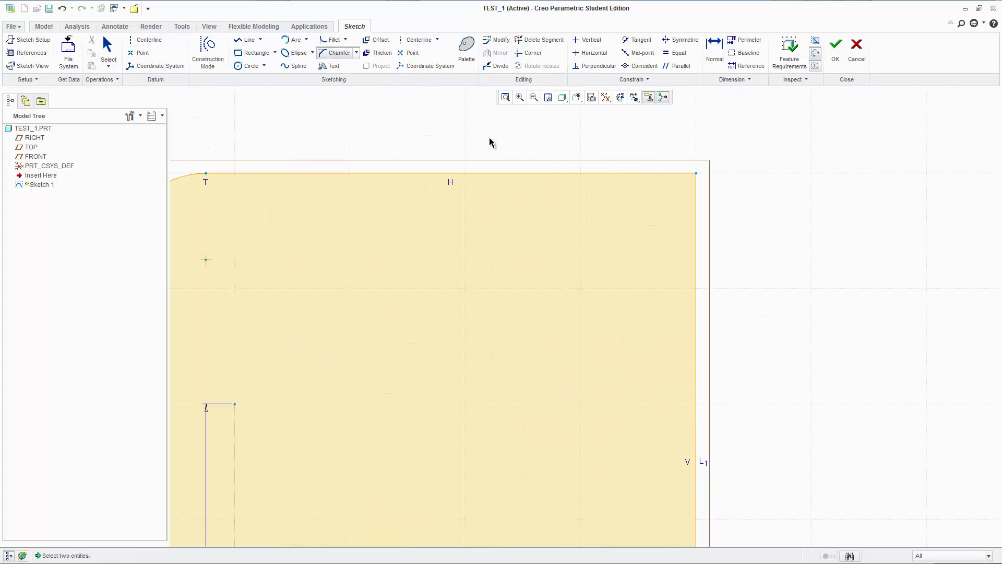
pyautogui.click(671, 173)
pyautogui.click(696, 202)
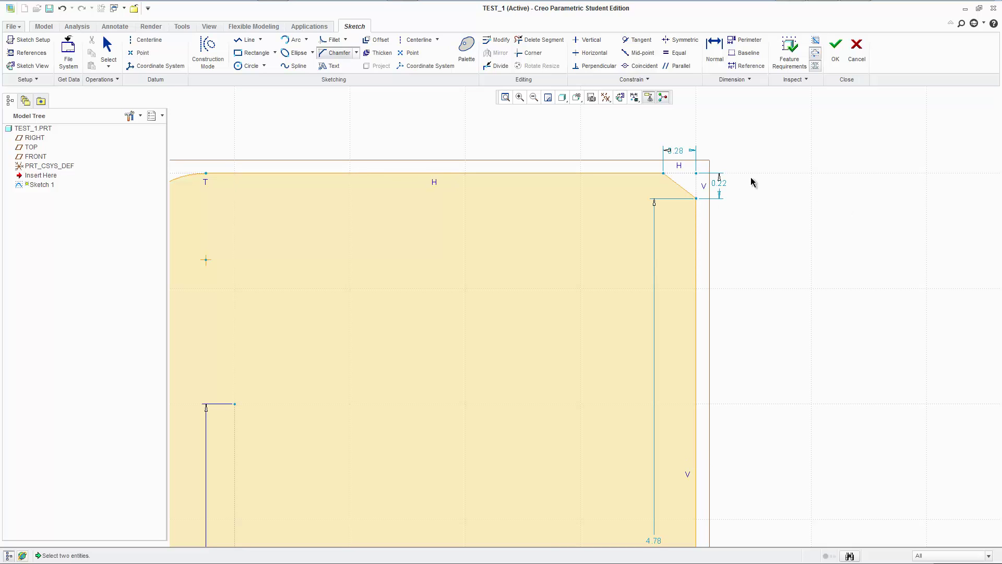
pyautogui.keyDown('shift'); pyautogui.moveTo(235, 168); pyautogui.dragTo(377, 174, button='middle'); pyautogui.keyUp('shift')
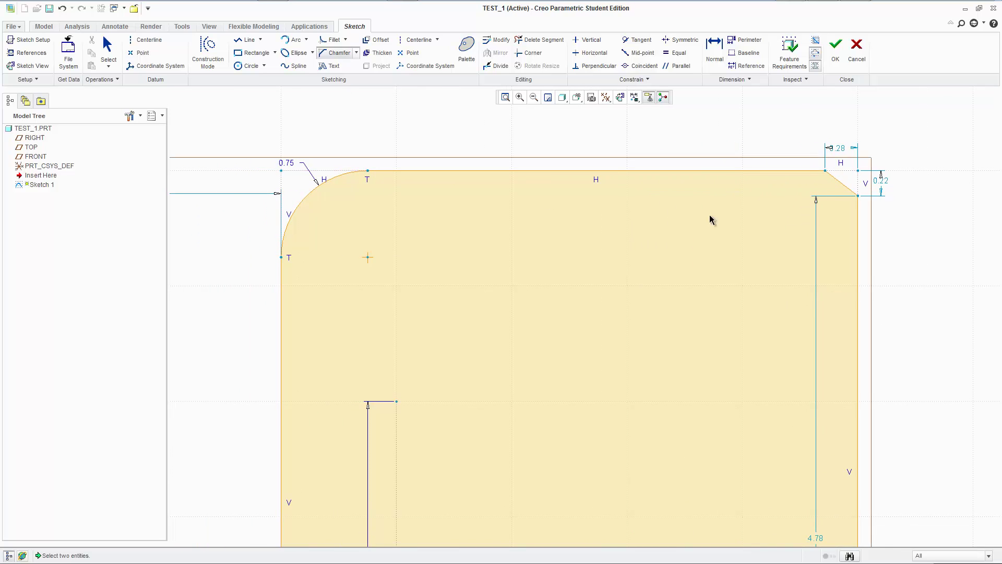
pyautogui.keyDown('shift'); pyautogui.moveTo(710, 214); pyautogui.dragTo(540, 197, button='middle'); pyautogui.keyUp('shift')
pyautogui.scroll(2, 729, 216)
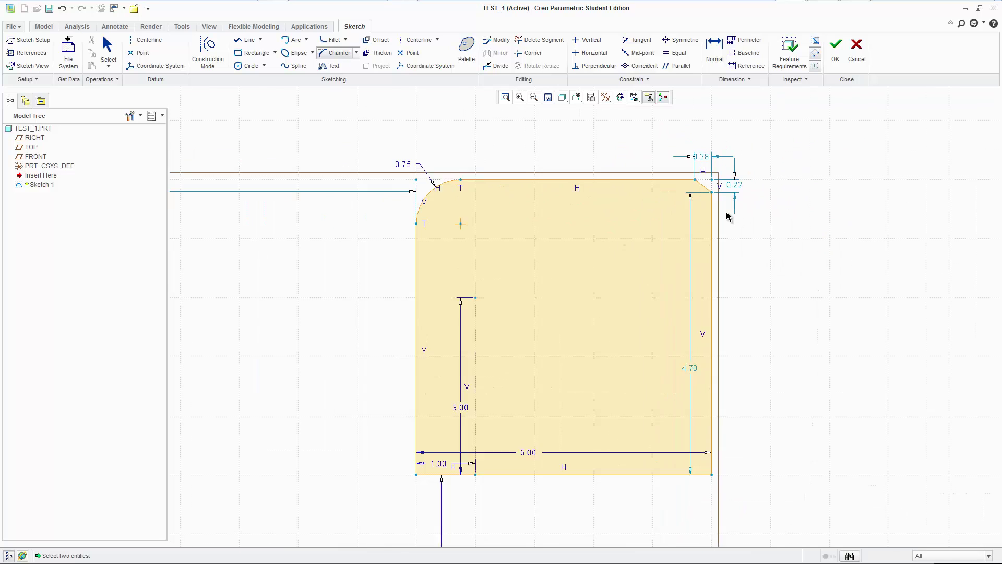
pyautogui.scroll(1, 729, 216)
pyautogui.keyDown('shift'); pyautogui.moveTo(745, 253); pyautogui.dragTo(530, 240, button='middle'); pyautogui.keyUp('shift')
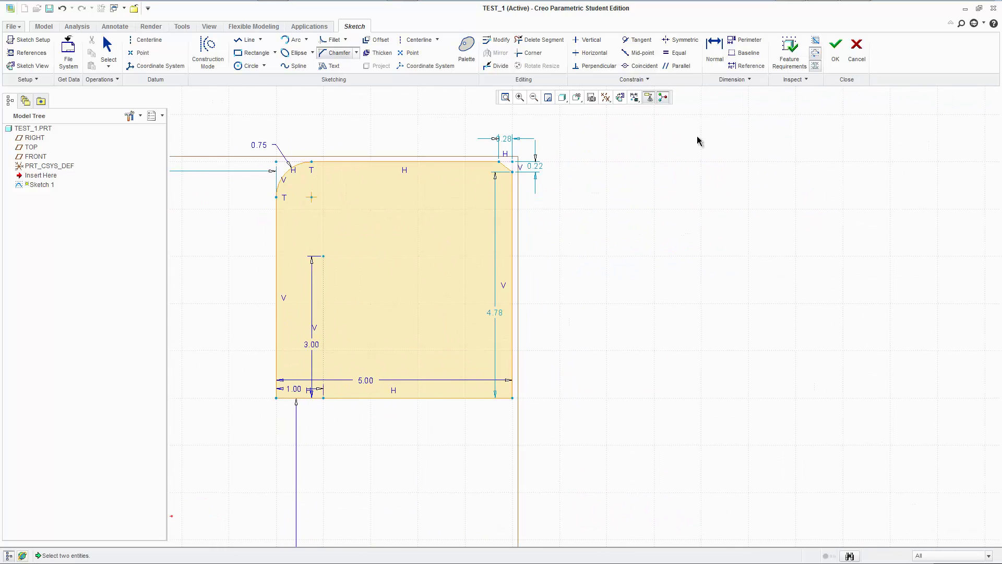
pyautogui.click(333, 65)
# Define the text line's start and end points near the sketch's right side
pyautogui.click(332, 66)
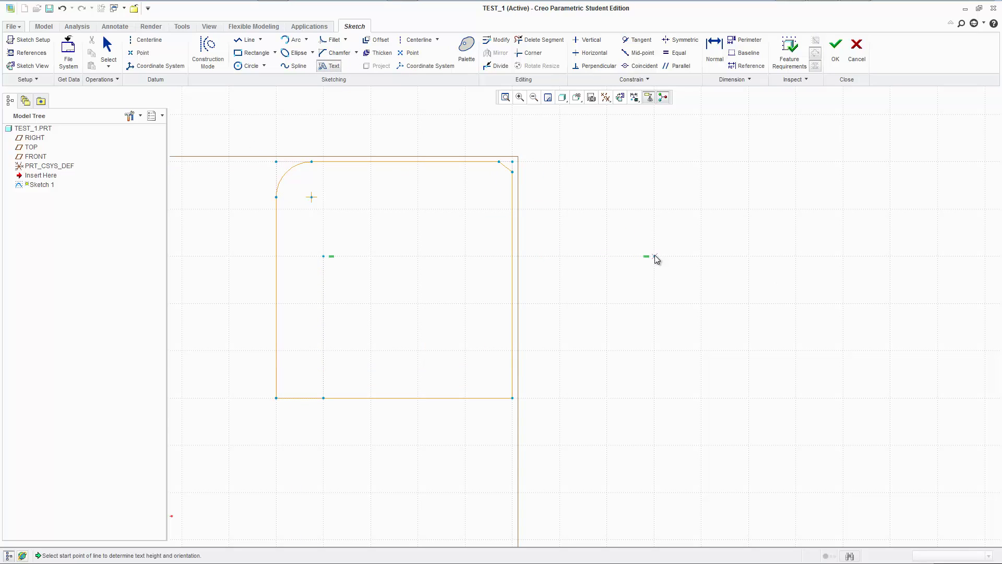
pyautogui.scroll(-4, 656, 260)
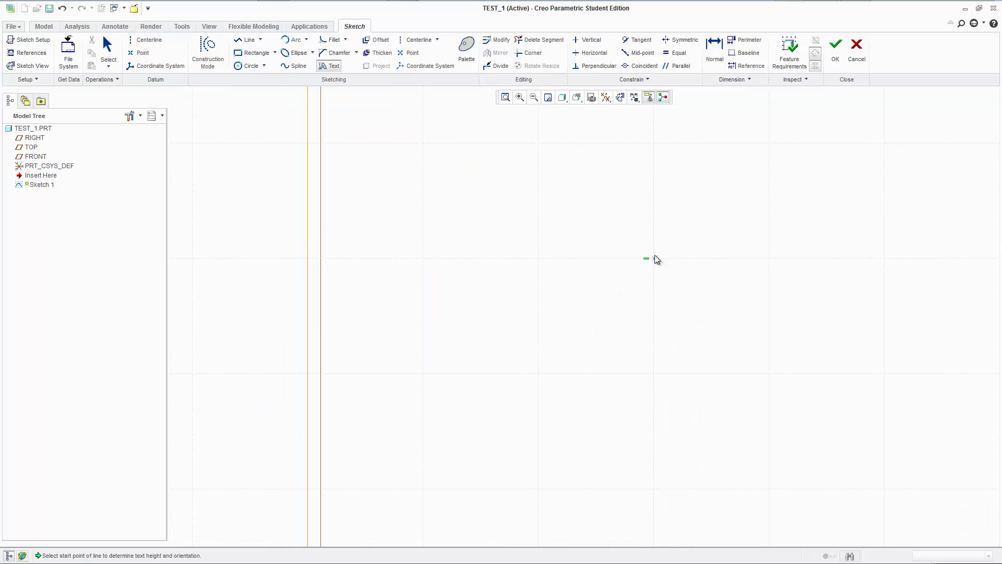
pyautogui.scroll(-2, 656, 257)
pyautogui.scroll(5, 658, 264)
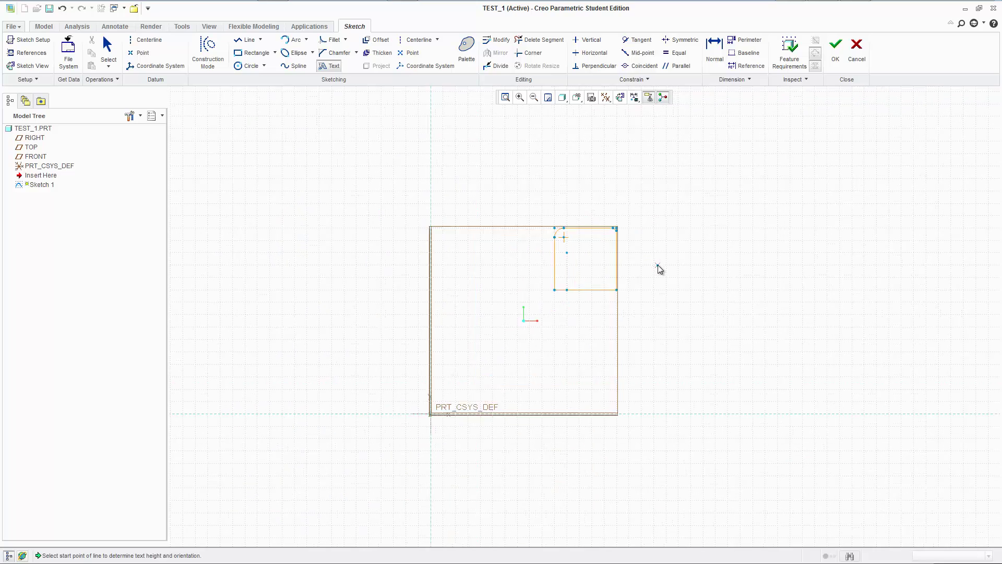
pyautogui.click(658, 264)
pyautogui.scroll(3, 659, 264)
pyautogui.click(659, 266)
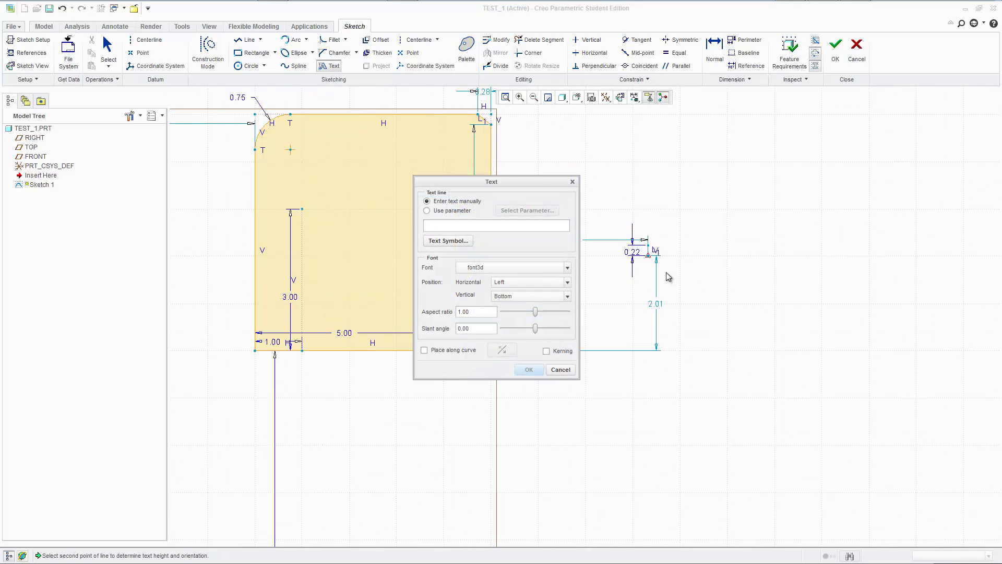
# Enter the text 'Akjsabdkfjnskjvfnc sldf' and keep Left horizontal alignment
pyautogui.write('Akjsabdkfjnskjvfnc sldf')
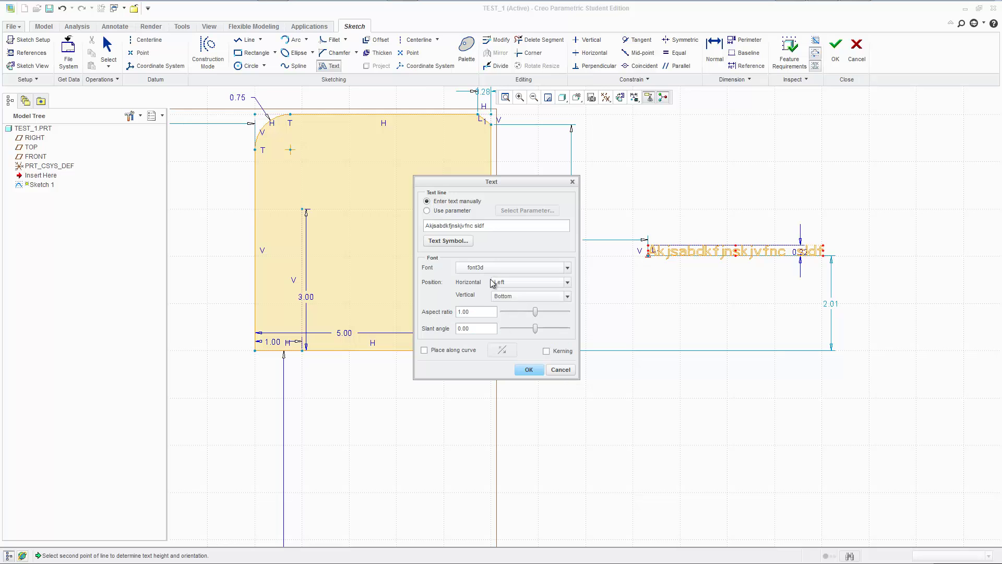
pyautogui.click(525, 282)
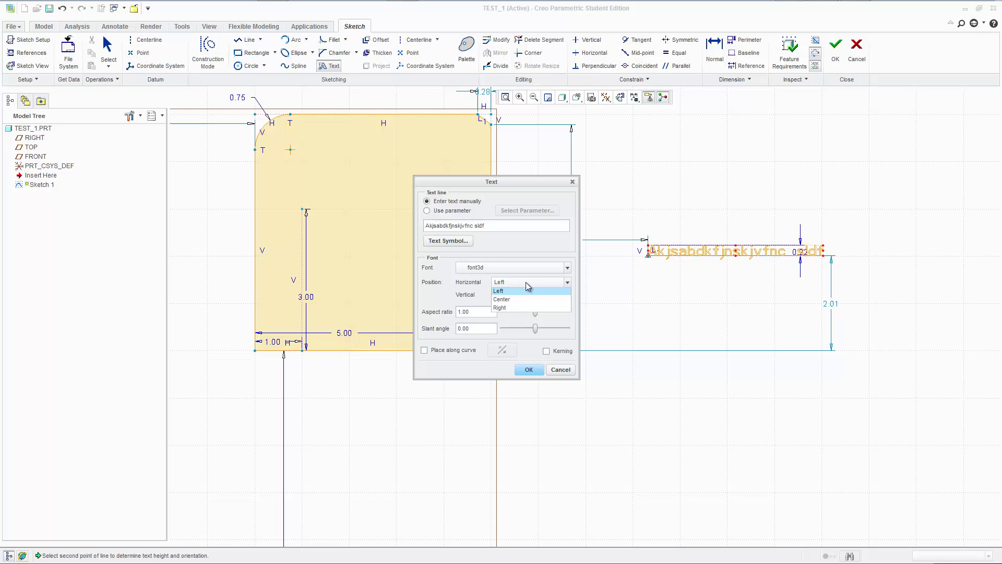
pyautogui.click(561, 377)
pyautogui.click(561, 373)
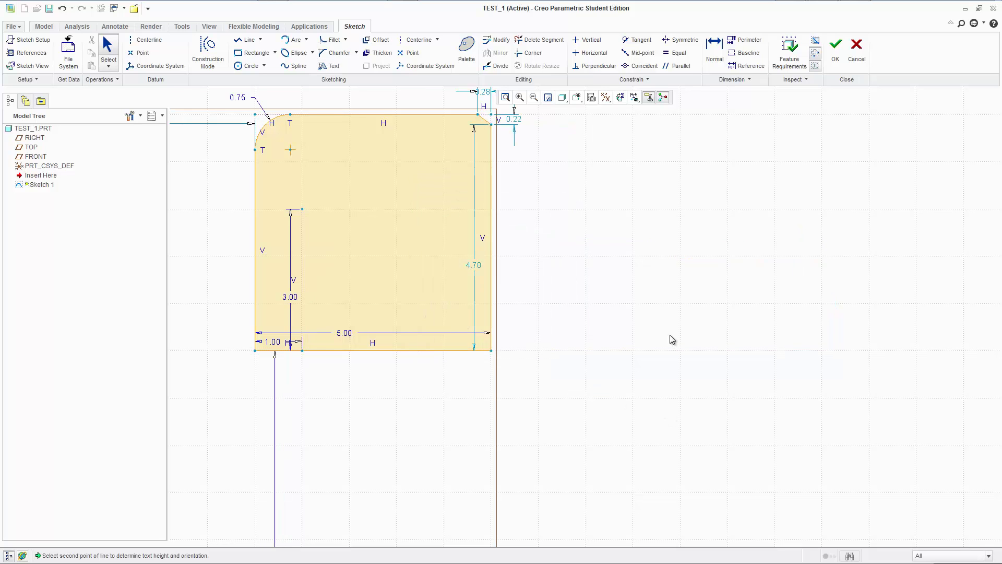
pyautogui.scroll(5, 535, 408)
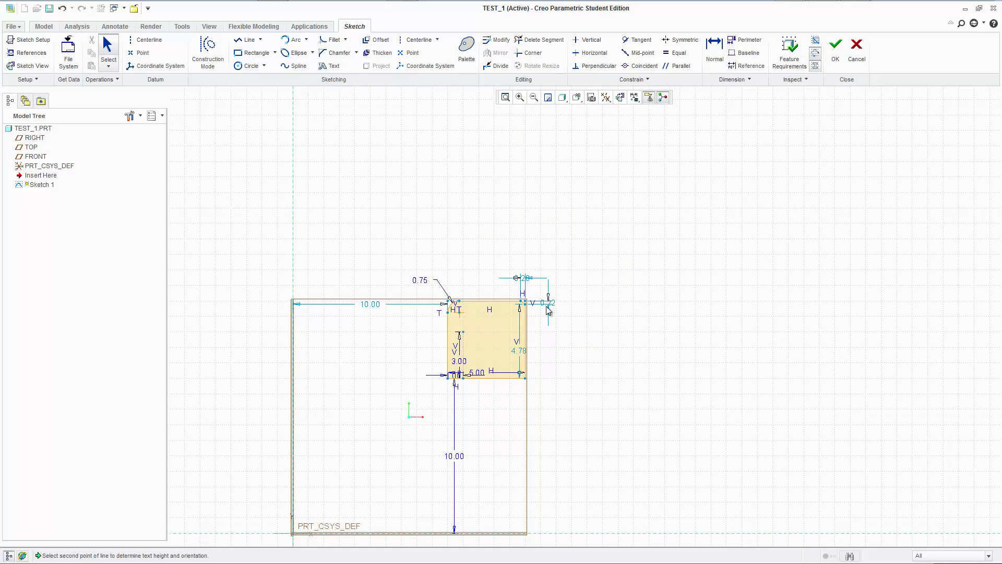
pyautogui.scroll(-4, 551, 326)
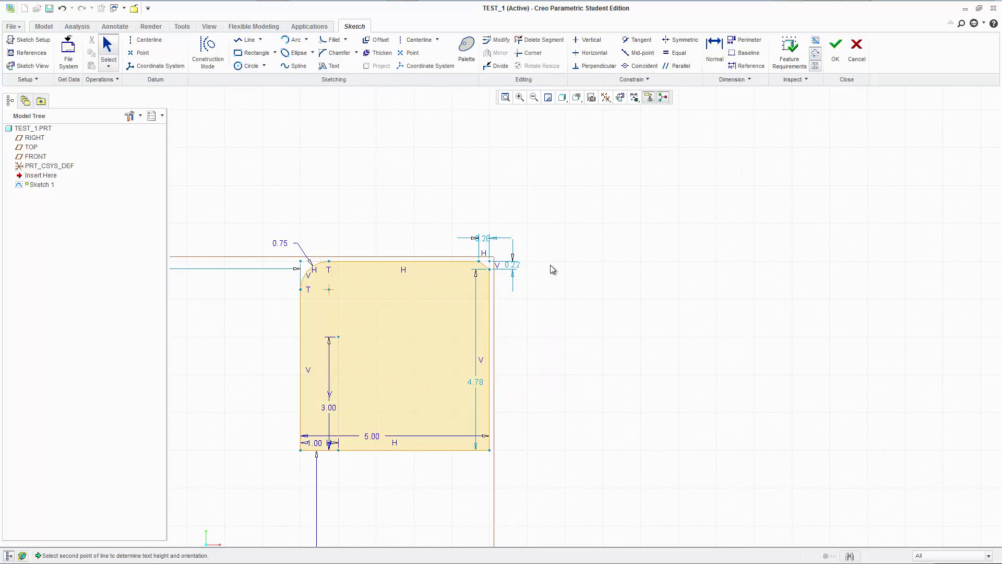
pyautogui.keyDown('shift'); pyautogui.moveTo(569, 337); pyautogui.dragTo(571, 295, button='middle'); pyautogui.keyUp('shift')
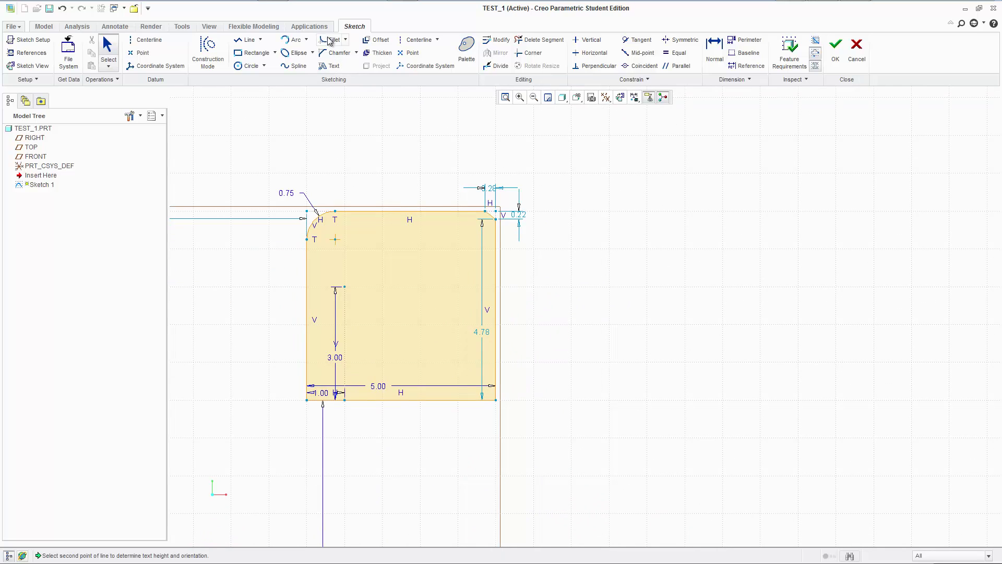
# Create a single offset of the rectangle's top edge, 0.50 above it
pyautogui.click(370, 40)
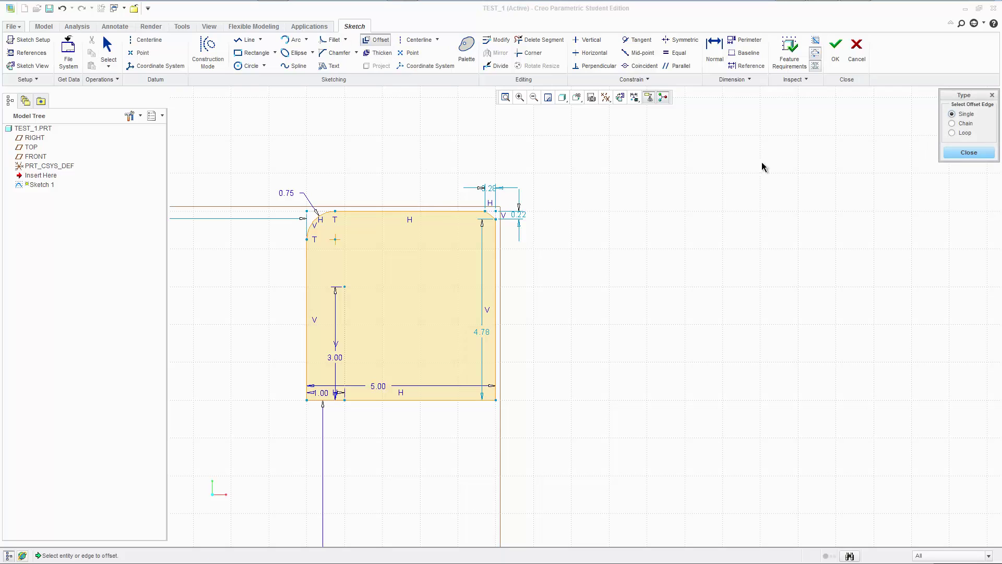
pyautogui.click(449, 212)
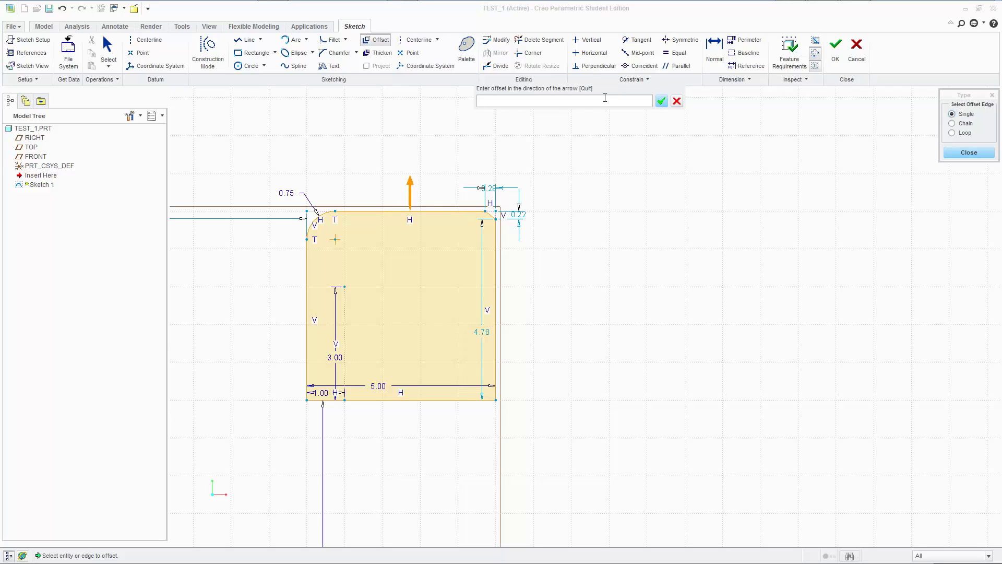
pyautogui.press('Return')
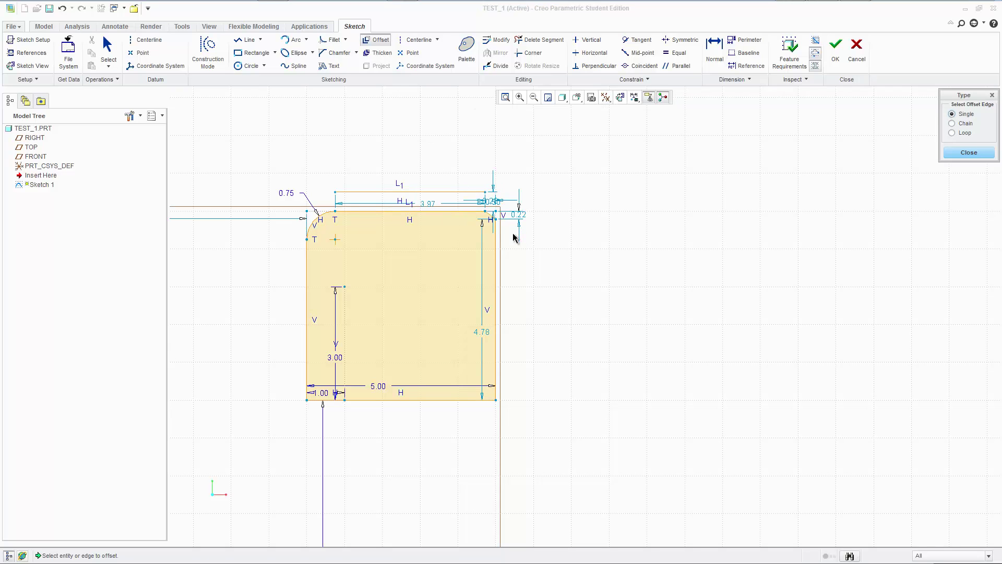
pyautogui.scroll(4, 430, 199)
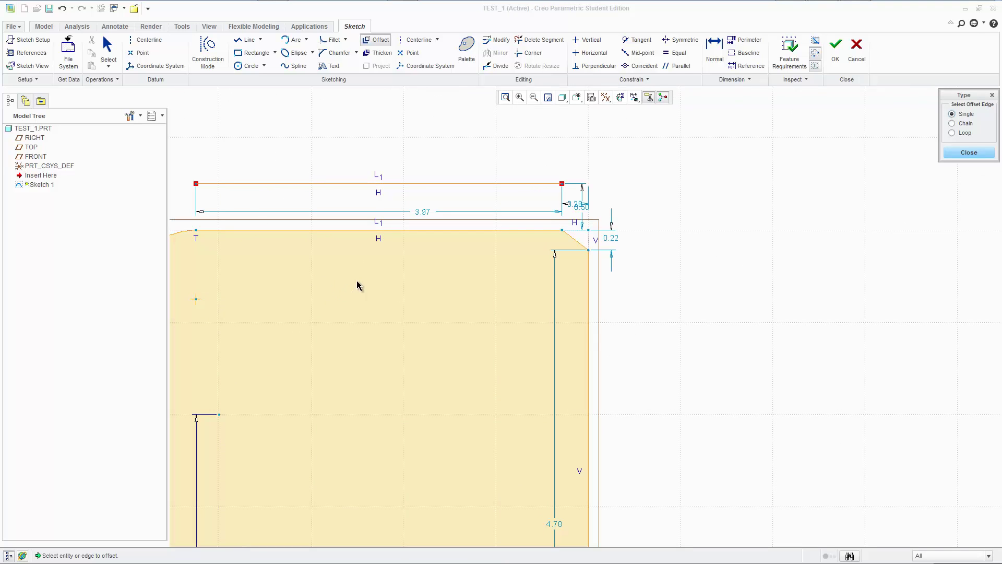
pyautogui.scroll(-4, 558, 149)
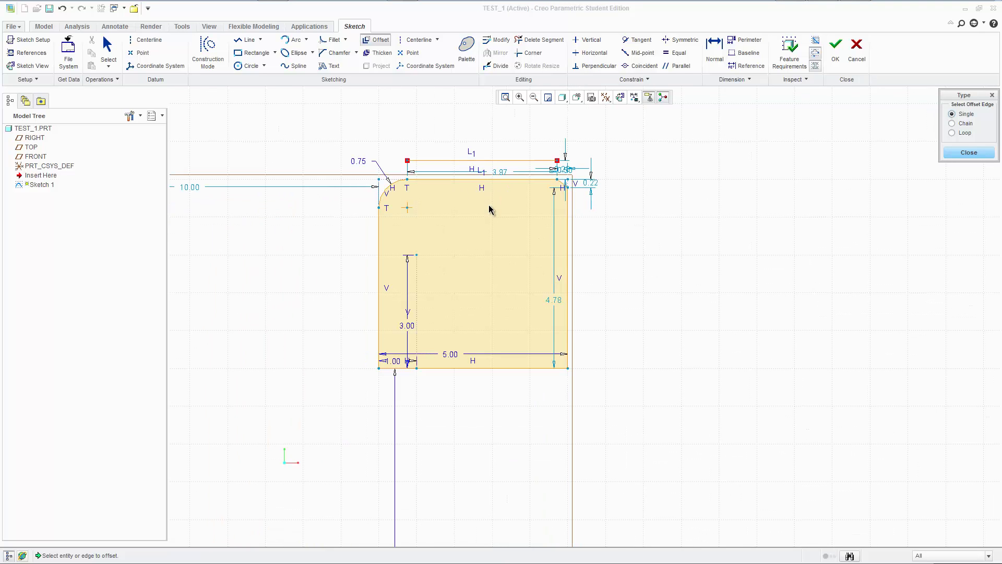
# Offset the whole profile as a Loop 0.5 outward, then orbit to inspect it
pyautogui.click(953, 133)
pyautogui.click(498, 179)
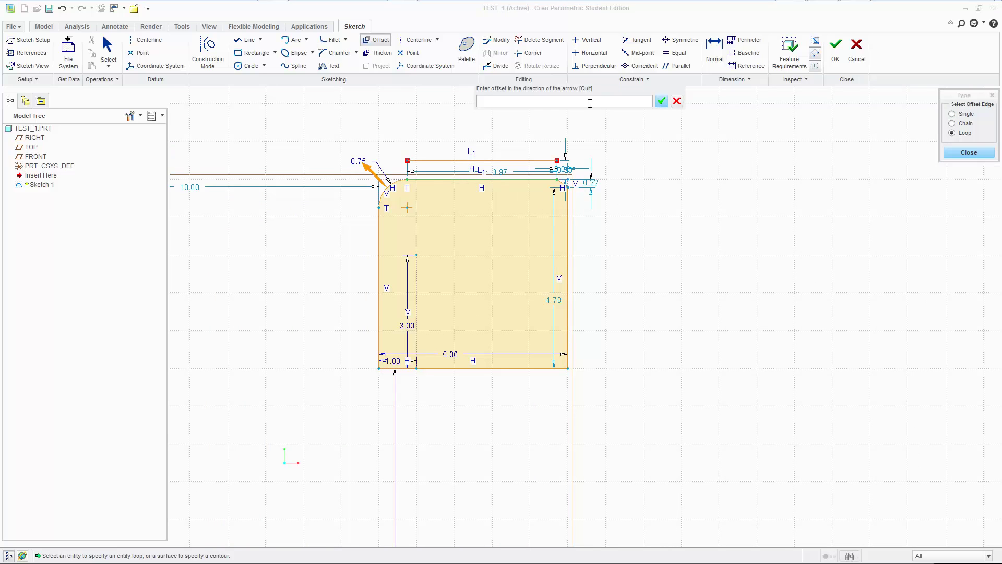
pyautogui.write('0.5')
pyautogui.press('Return')
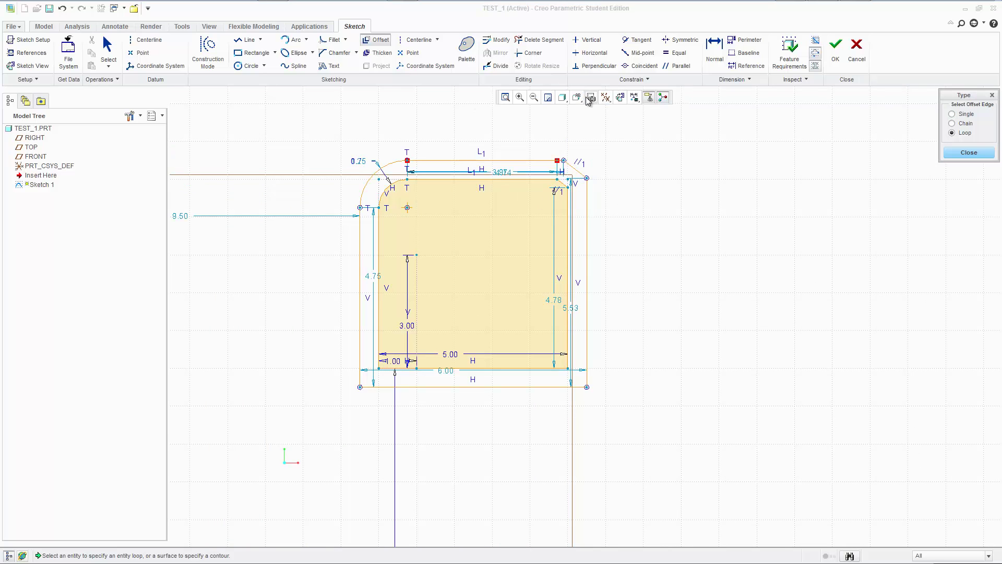
pyautogui.scroll(2, 606, 190)
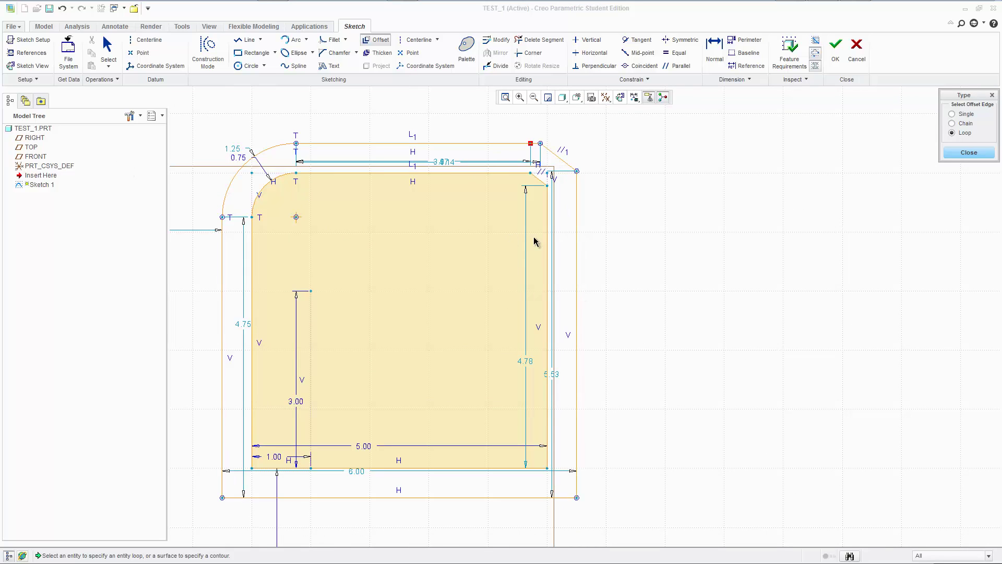
pyautogui.scroll(3, 540, 162)
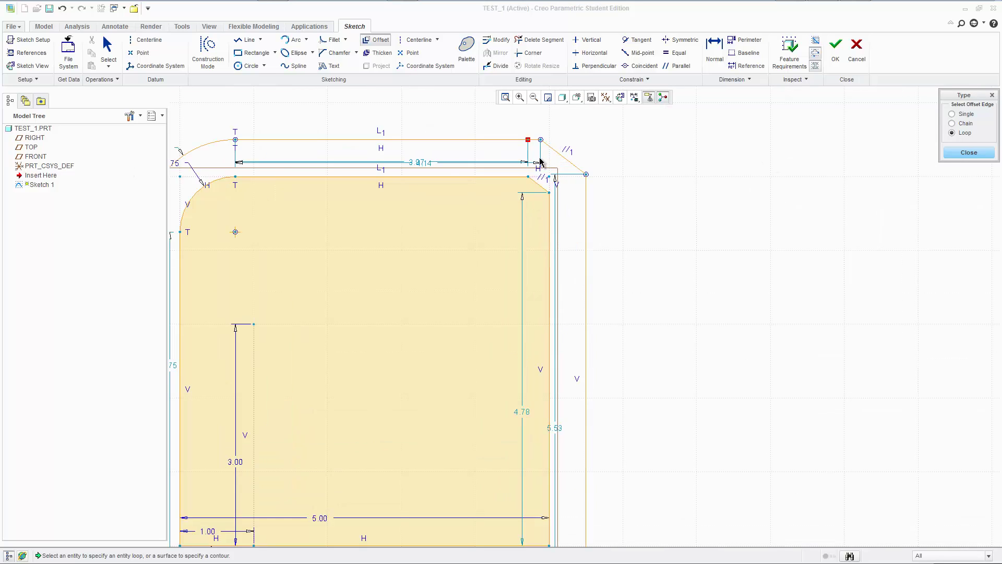
pyautogui.scroll(-4, 540, 161)
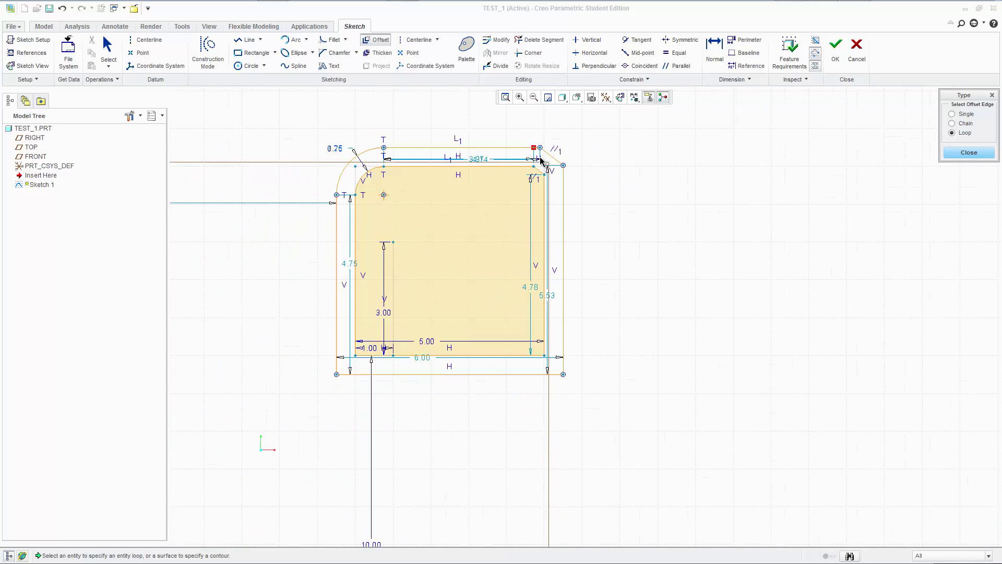
pyautogui.moveTo(410, 189)
pyautogui.mouseDown(button='middle')
pyautogui.moveTo(566, 194)
pyautogui.moveTo(542, 172)
pyautogui.moveTo(510, 181)
pyautogui.mouseUp(button='middle')
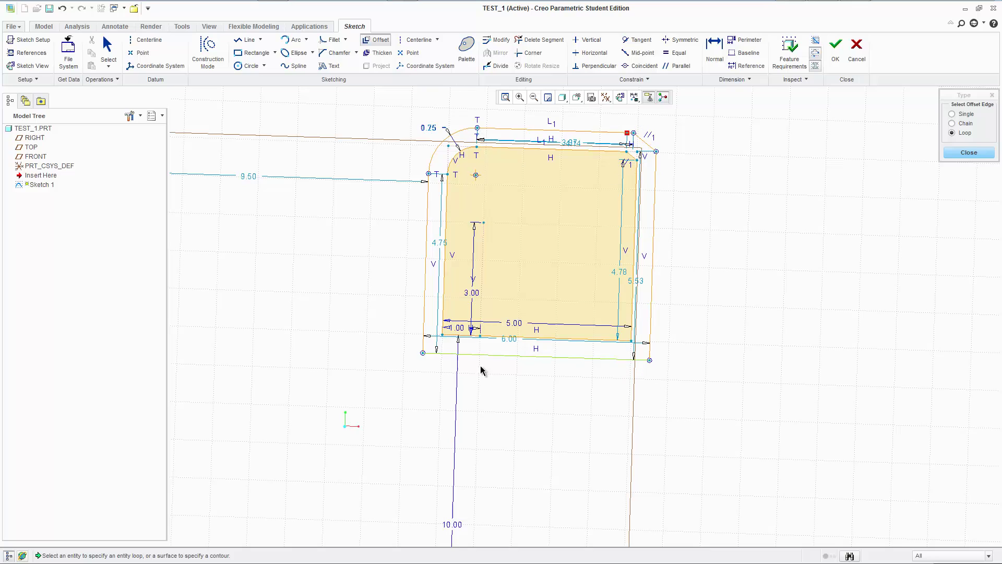
pyautogui.moveTo(722, 214)
pyautogui.mouseDown(button='middle')
pyautogui.moveTo(582, 229)
pyautogui.moveTo(466, 214)
pyautogui.moveTo(561, 230)
pyautogui.moveTo(499, 168)
pyautogui.mouseUp(button='middle')
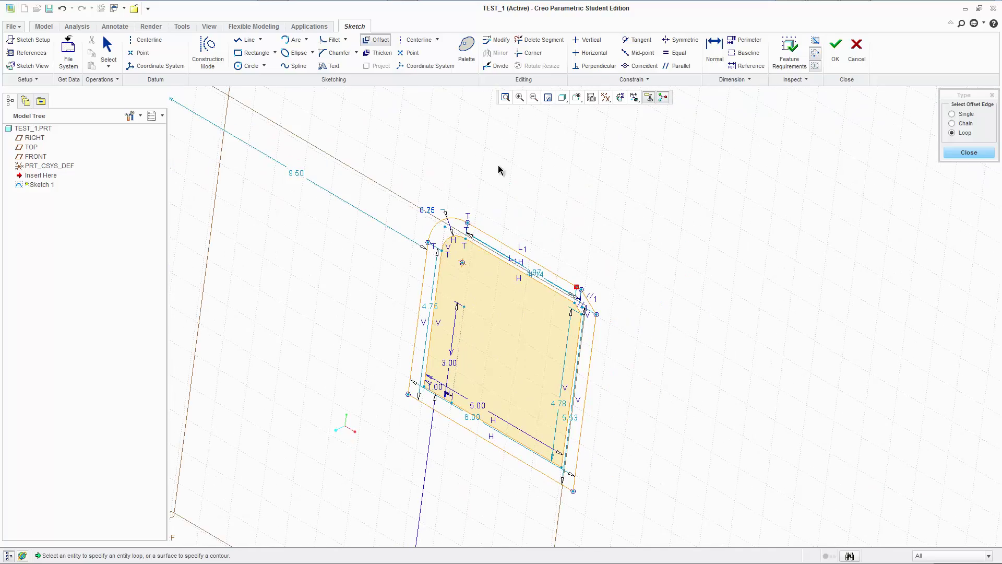
# Return to the flat Sketch View and close the Offset Type dialog
pyautogui.click(622, 98)
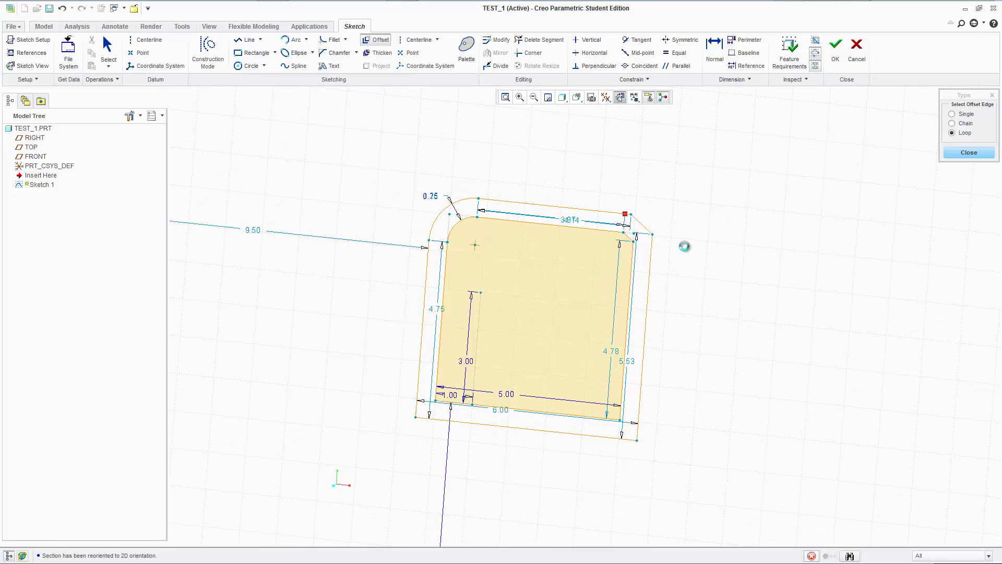
pyautogui.click(969, 152)
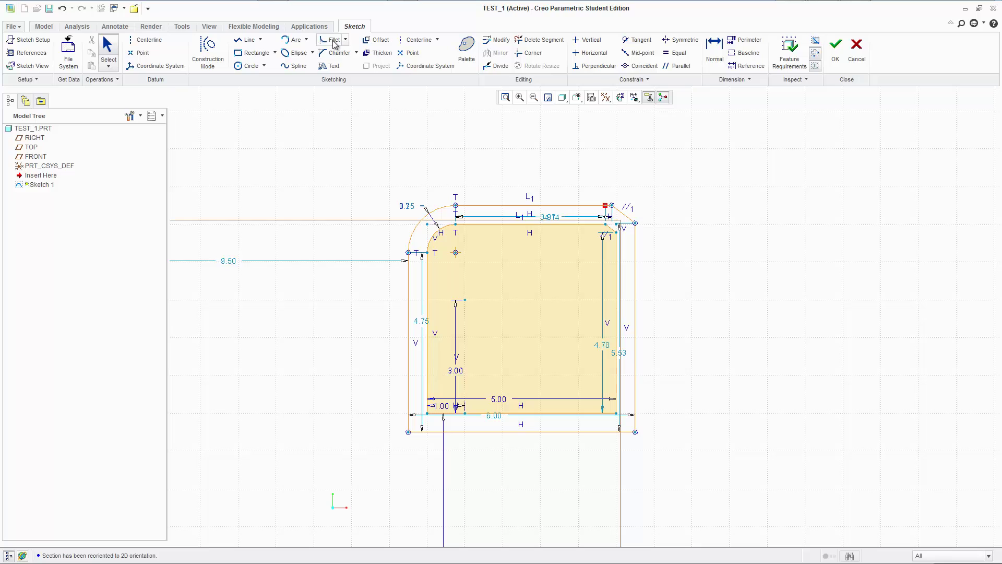
# Thicken the top edge with thickness 0.5 and offset 0, using open caps
pyautogui.click(382, 53)
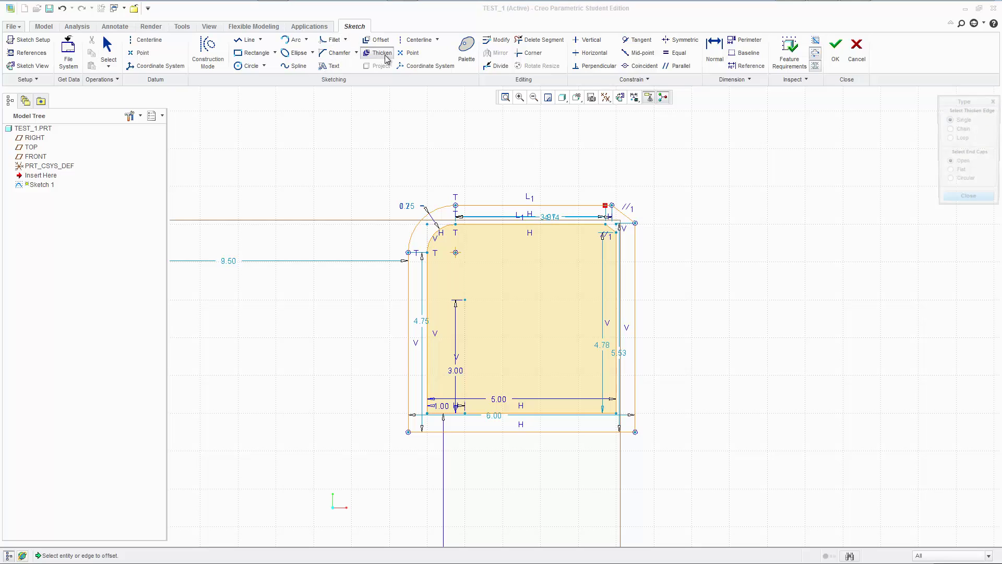
pyautogui.click(584, 226)
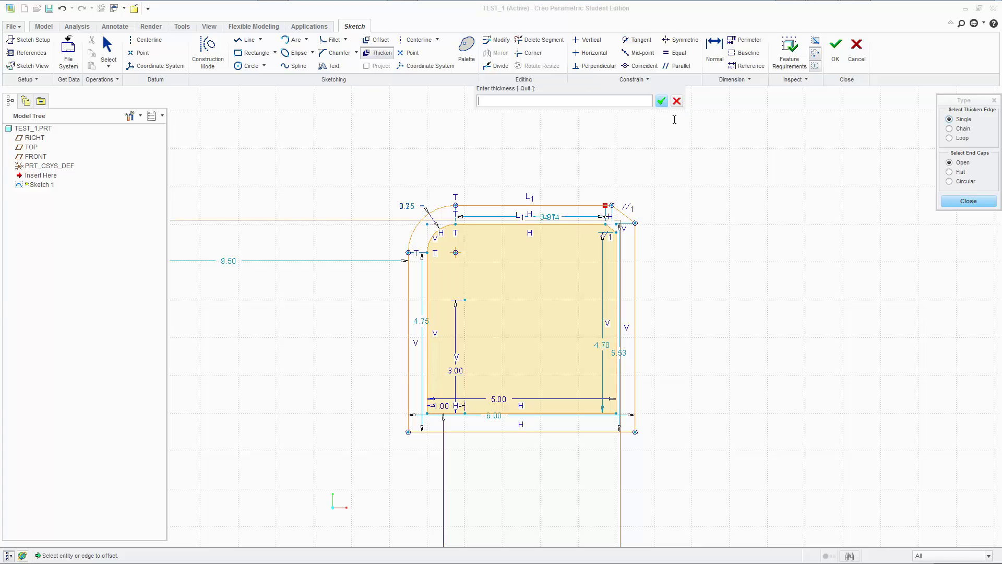
pyautogui.write('0.5')
pyautogui.press('Return')
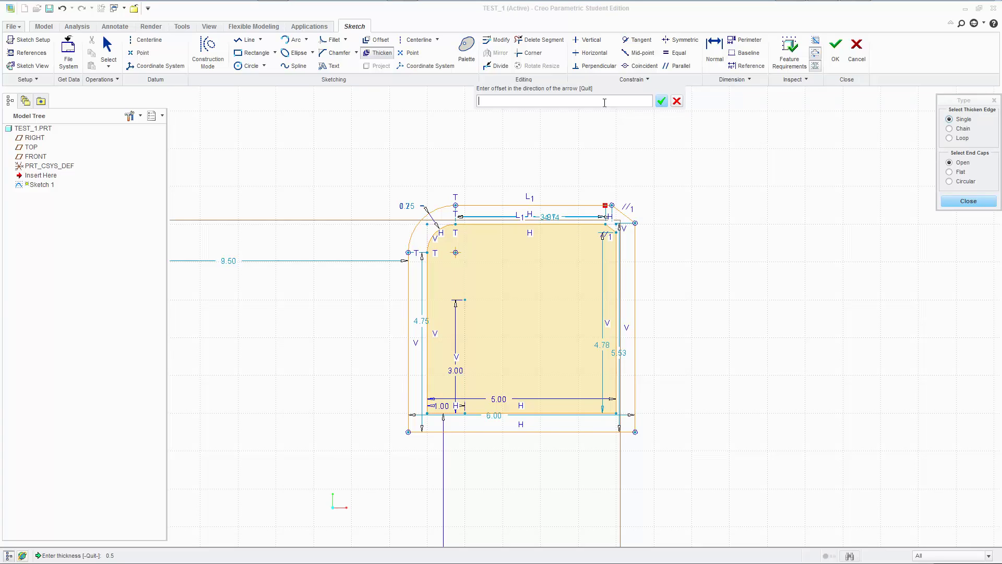
pyautogui.write('0')
pyautogui.press('Return')
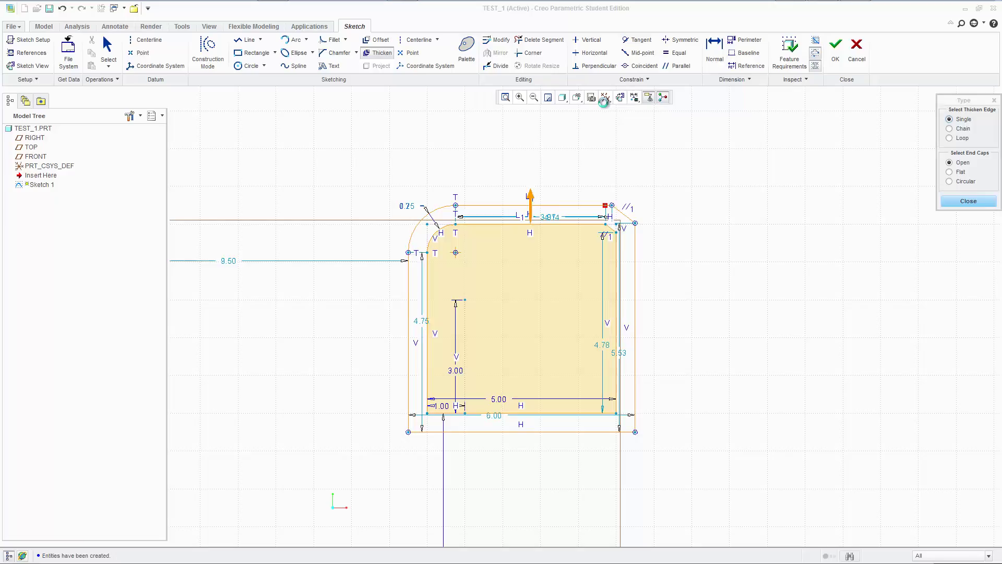
pyautogui.moveTo(615, 186)
pyautogui.mouseDown(button='middle')
pyautogui.moveTo(542, 230)
pyautogui.moveTo(557, 213)
pyautogui.moveTo(587, 207)
pyautogui.moveTo(701, 242)
pyautogui.mouseUp(button='middle')
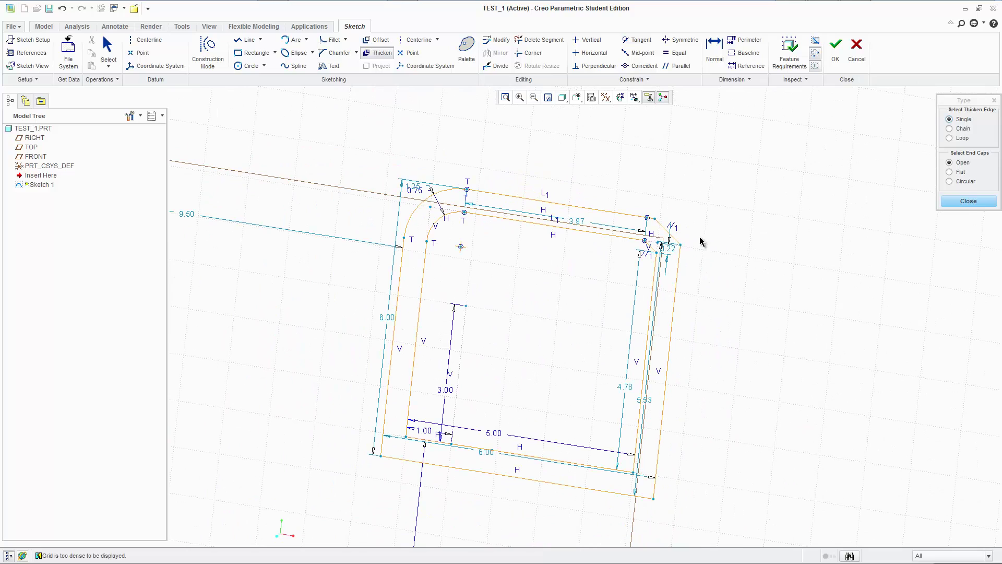
# Close the Thicken Type dialog, zoom out, and orbit the view to an oblique angle
pyautogui.click(966, 208)
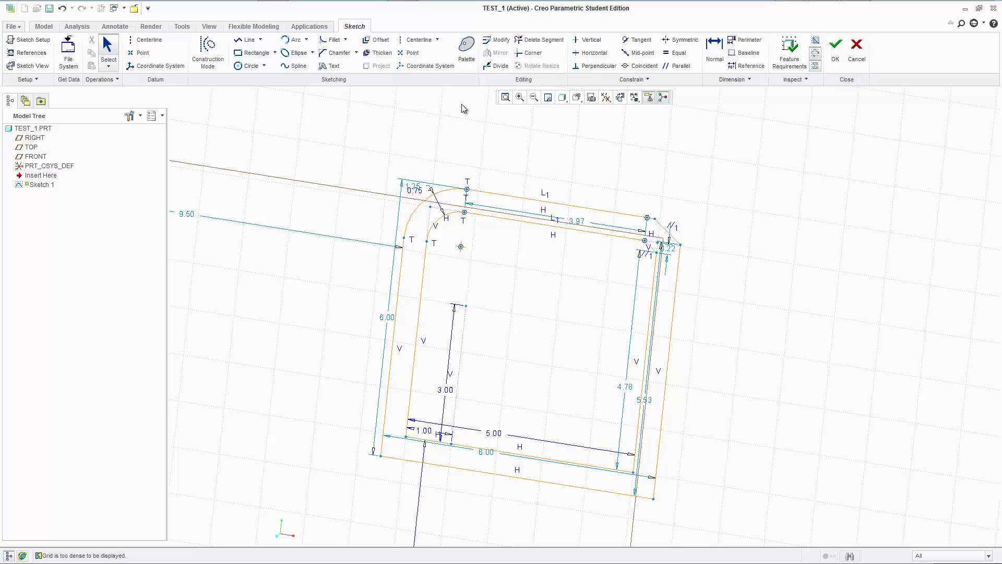
pyautogui.moveTo(856, 10)
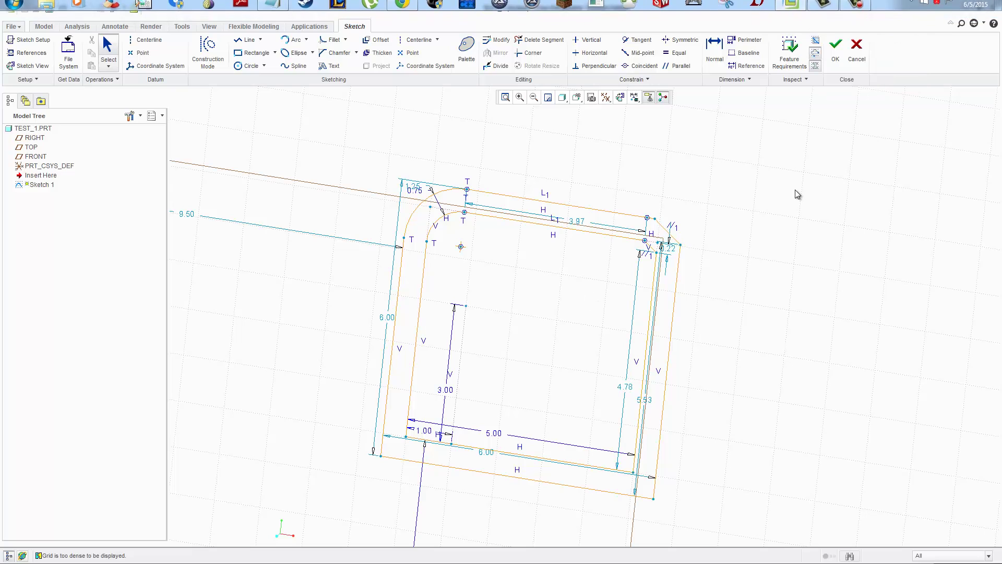
pyautogui.scroll(-2, 790, 268)
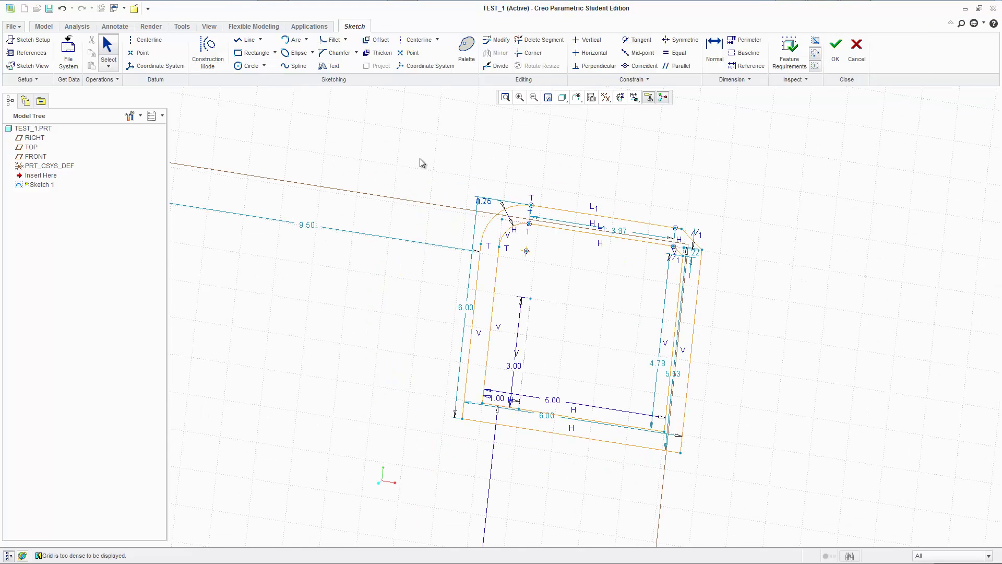
pyautogui.moveTo(423, 158)
pyautogui.mouseDown(button='middle')
pyautogui.moveTo(288, 381)
pyautogui.moveTo(371, 363)
pyautogui.moveTo(365, 352)
pyautogui.mouseUp(button='middle')
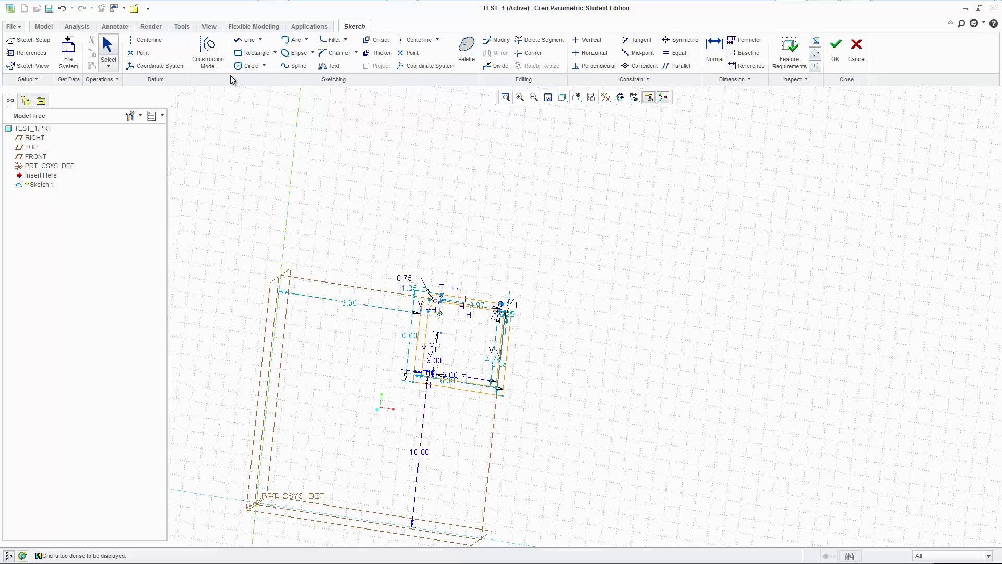
# Open the File menu, then dismiss it to leave the tilted offset-loop sketch showing
pyautogui.click(9, 27)
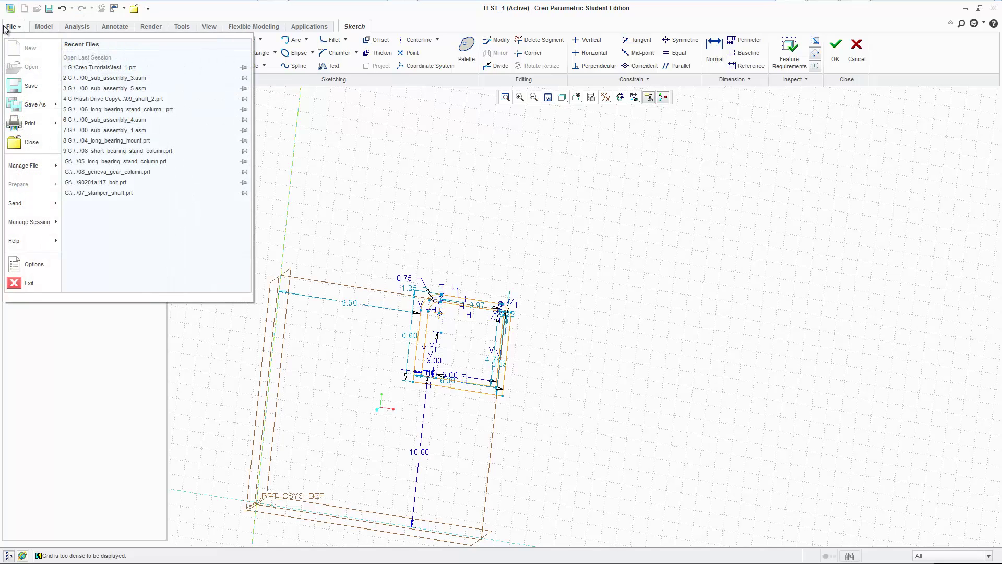
pyautogui.click(544, 200)
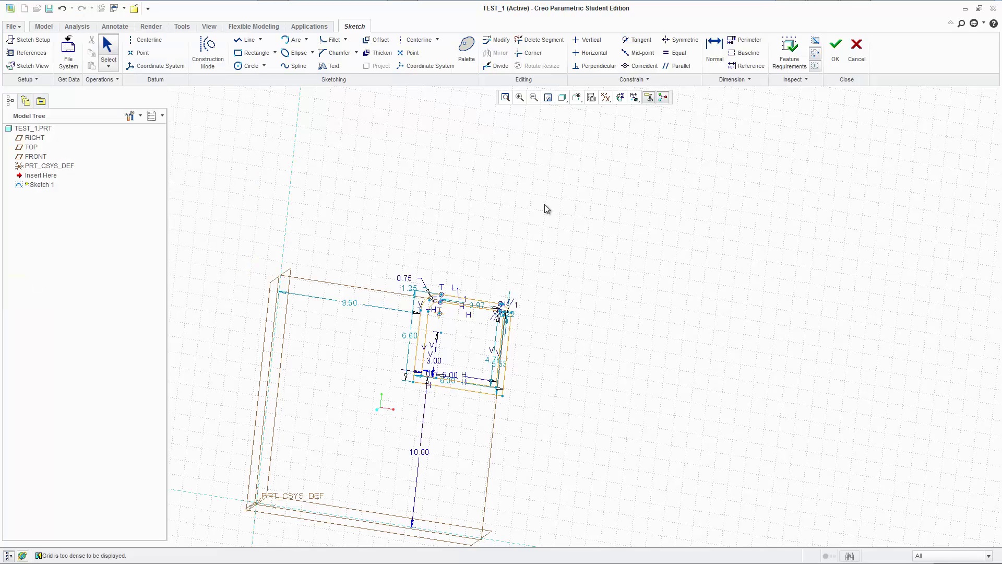